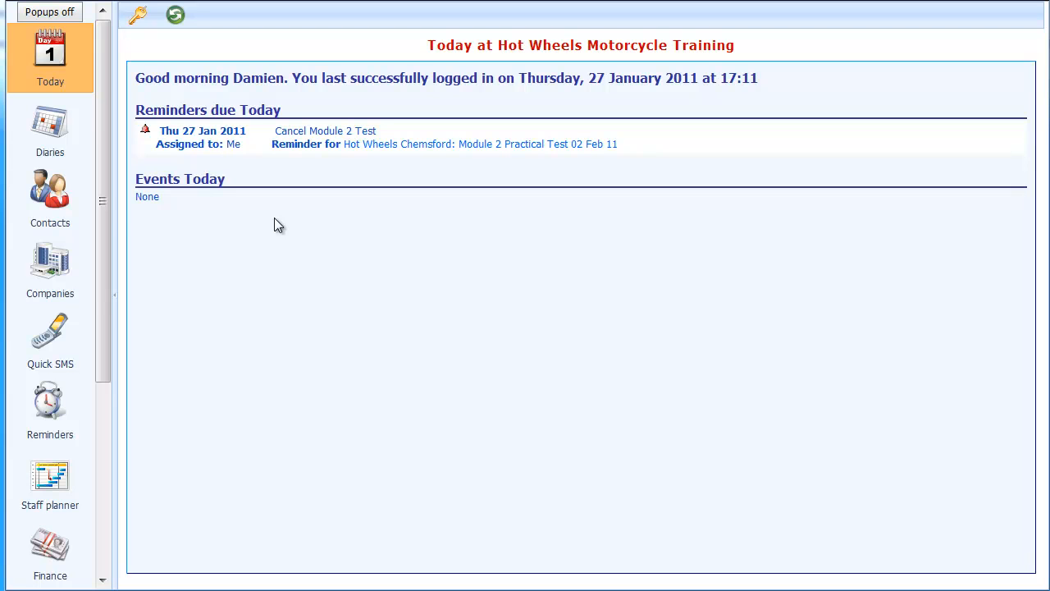
Browse the full list of recently updated contacts across all pages, and return to its first page
click(47, 210)
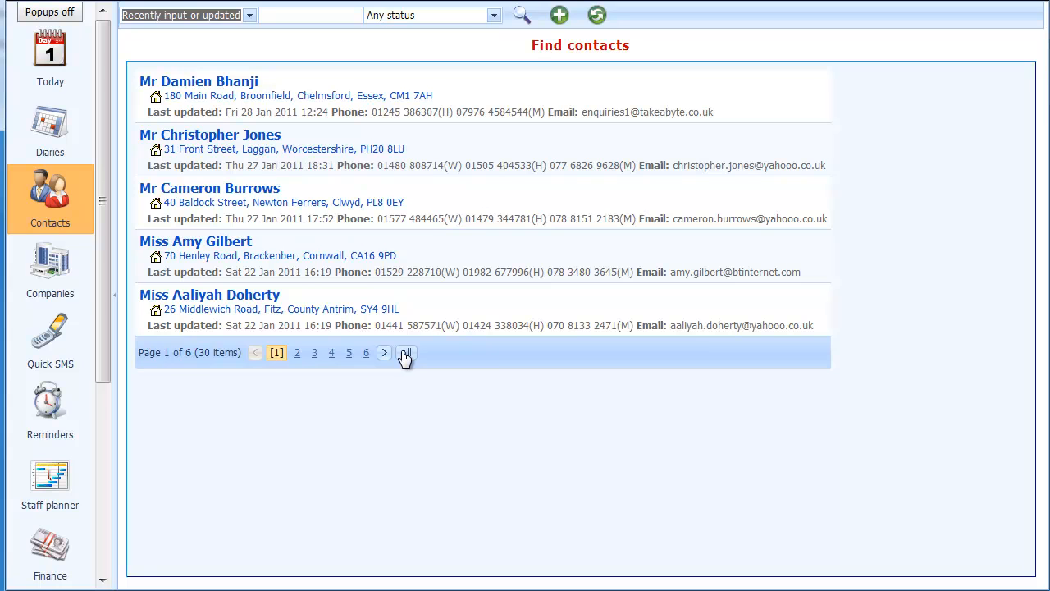
click(406, 354)
scroll(405, 358, down, 3)
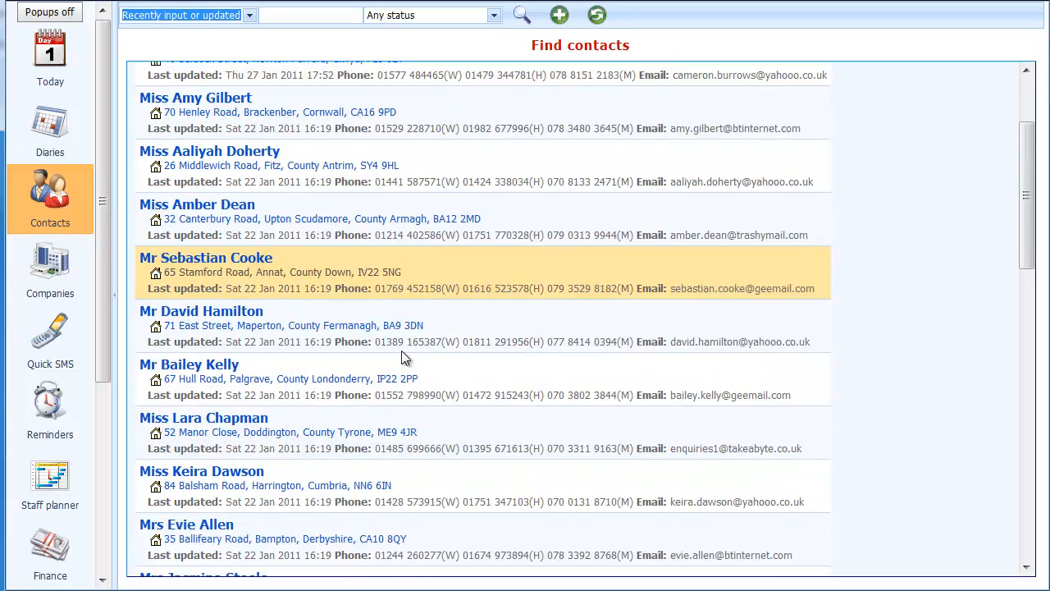
scroll(402, 353, down, 9)
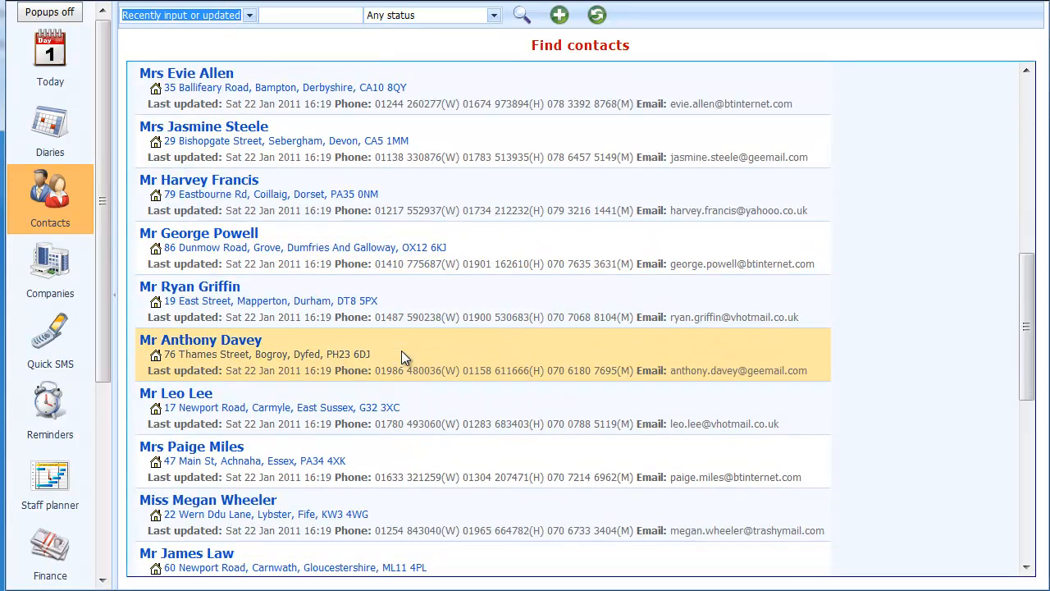
scroll(402, 356, down, 2)
scroll(402, 357, up, 13)
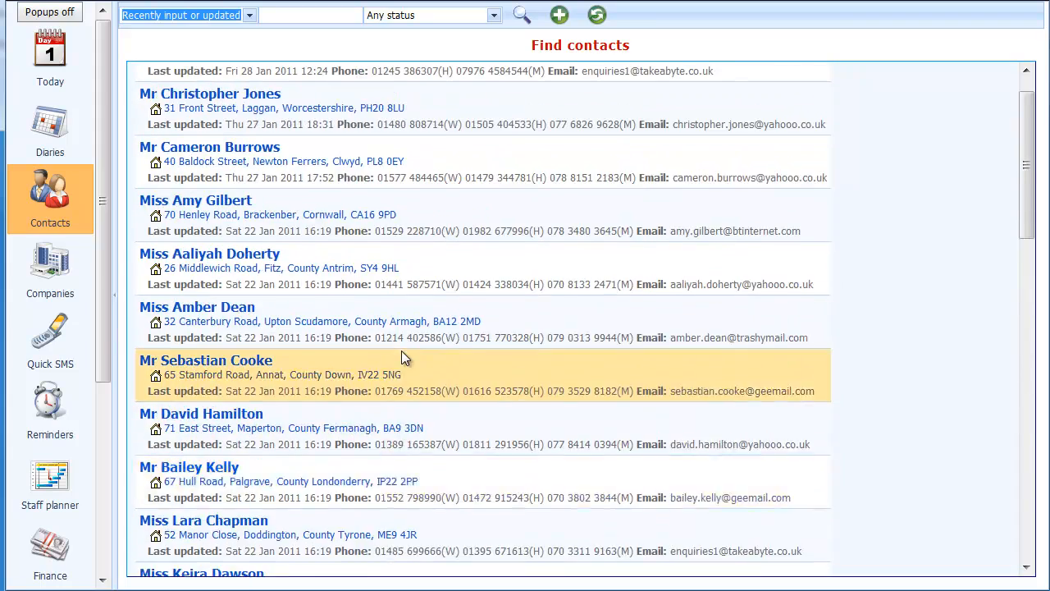
scroll(401, 358, up, 1)
scroll(402, 358, down, 20)
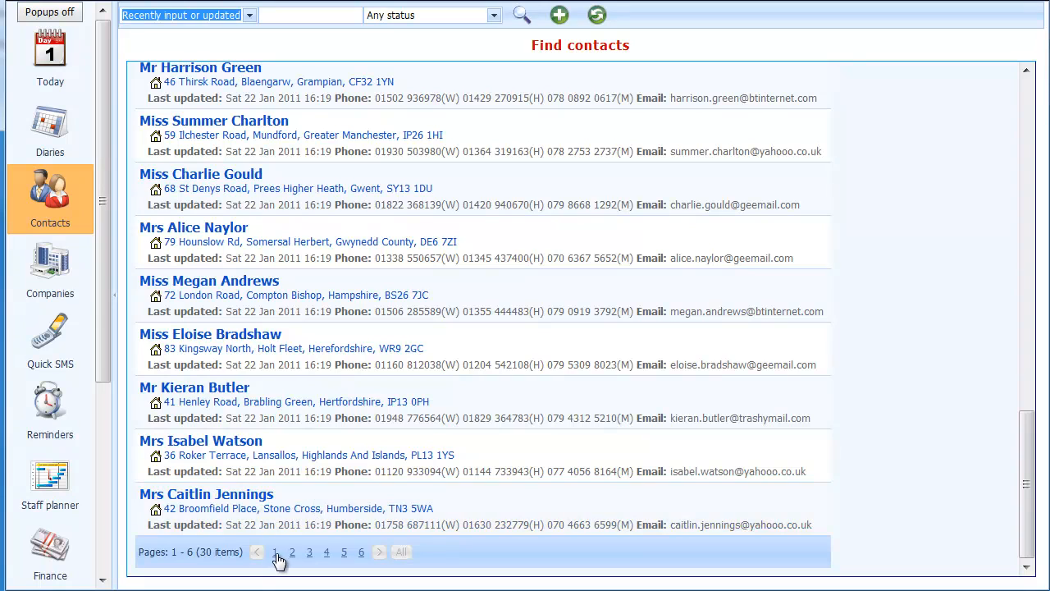
click(275, 551)
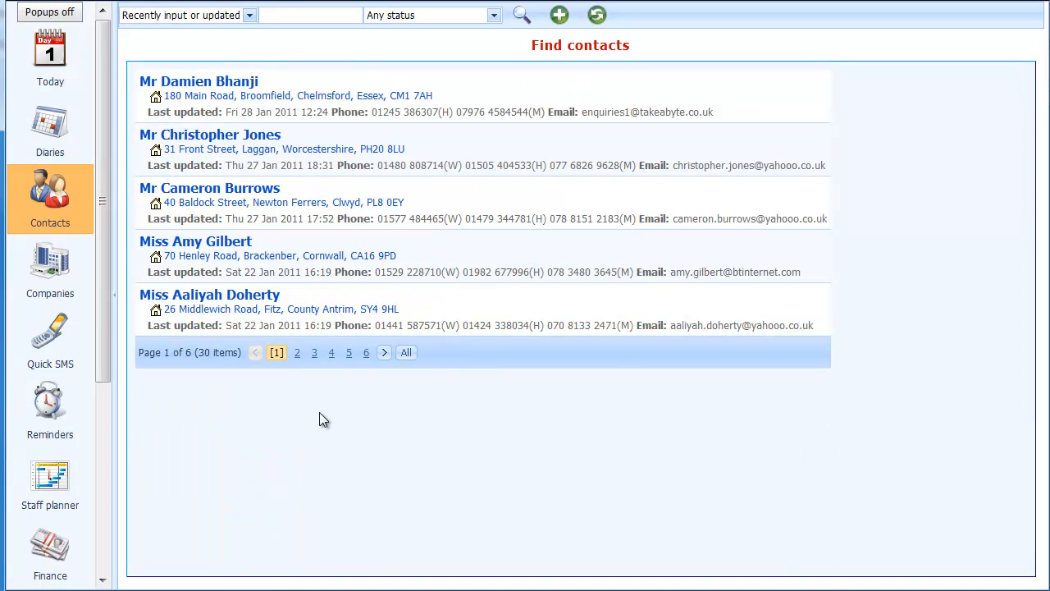
Search for contacts whose phone number contains 3456
click(249, 16)
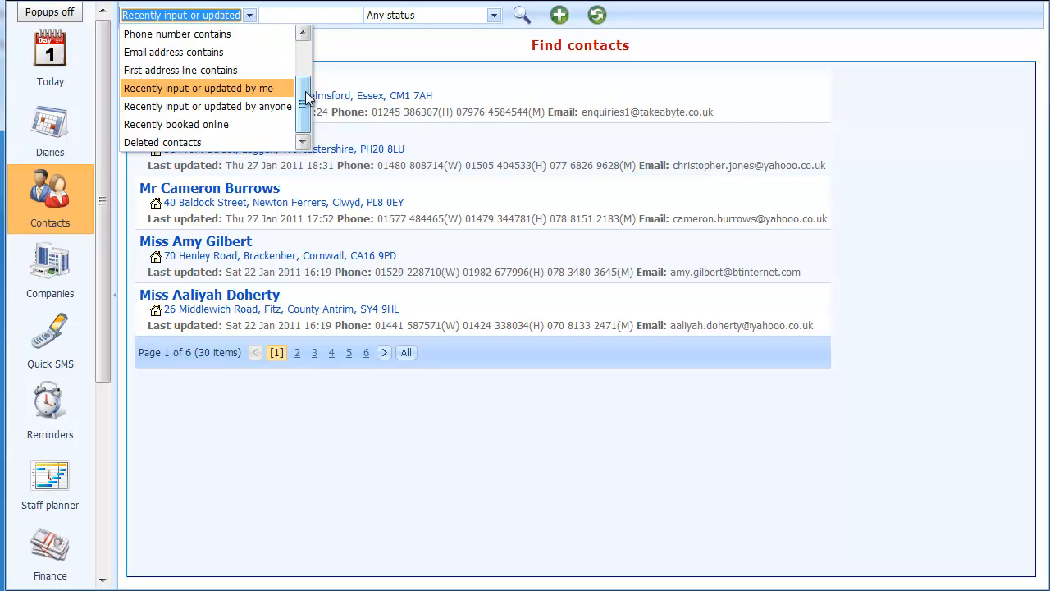
drag(302, 105, 304, 56)
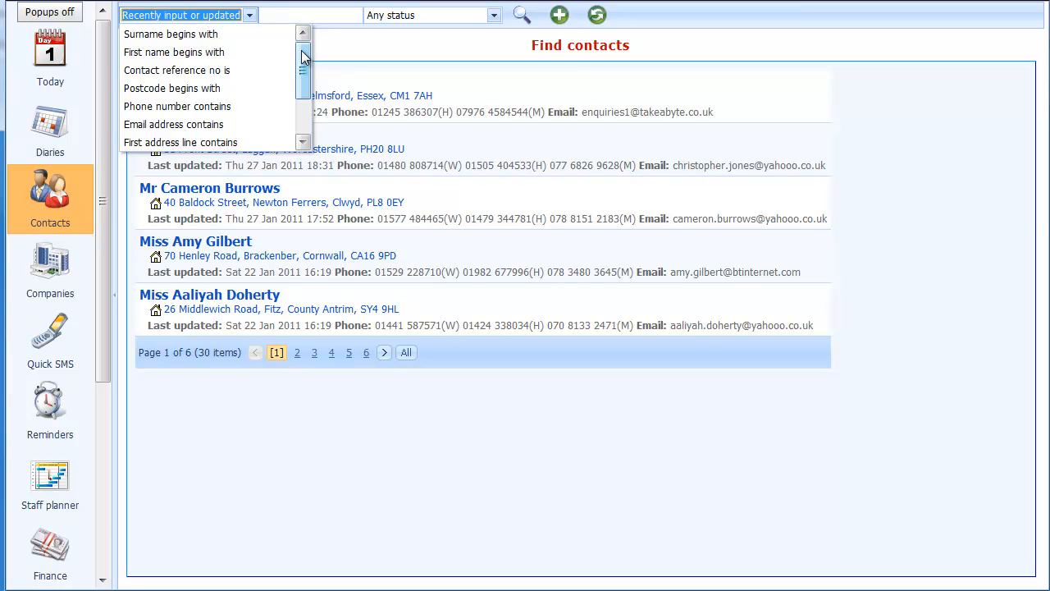
mouse_move(304, 56)
mouse_down()
mouse_move(306, 90)
mouse_move(307, 37)
mouse_up()
click(234, 106)
click(284, 16)
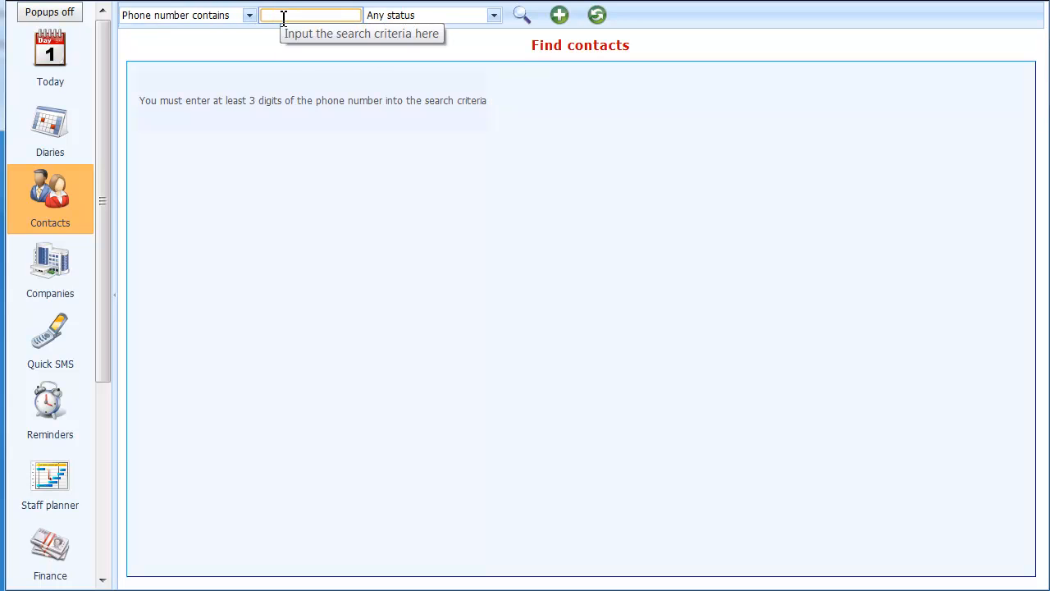
text(3456)
key(Return)
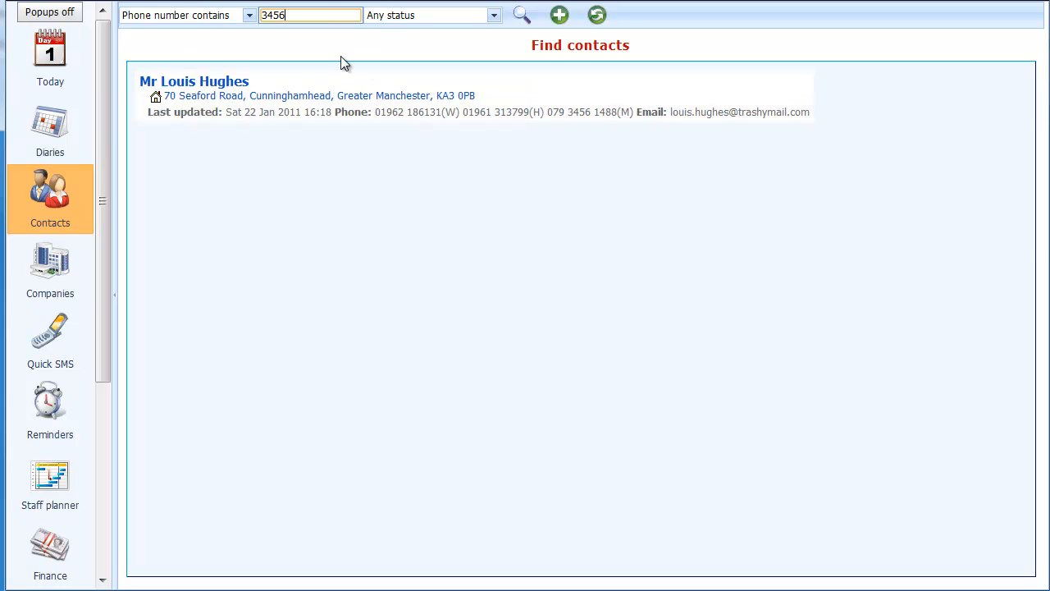
Search for contacts whose email address contains a given surname, replacing the phone digits in the search criteria
click(248, 17)
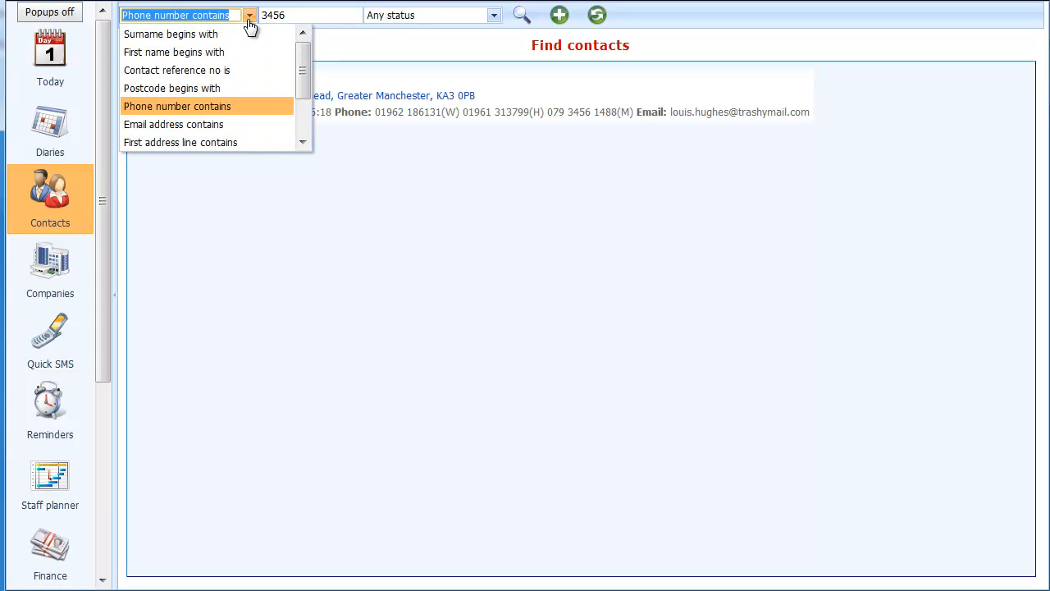
click(227, 127)
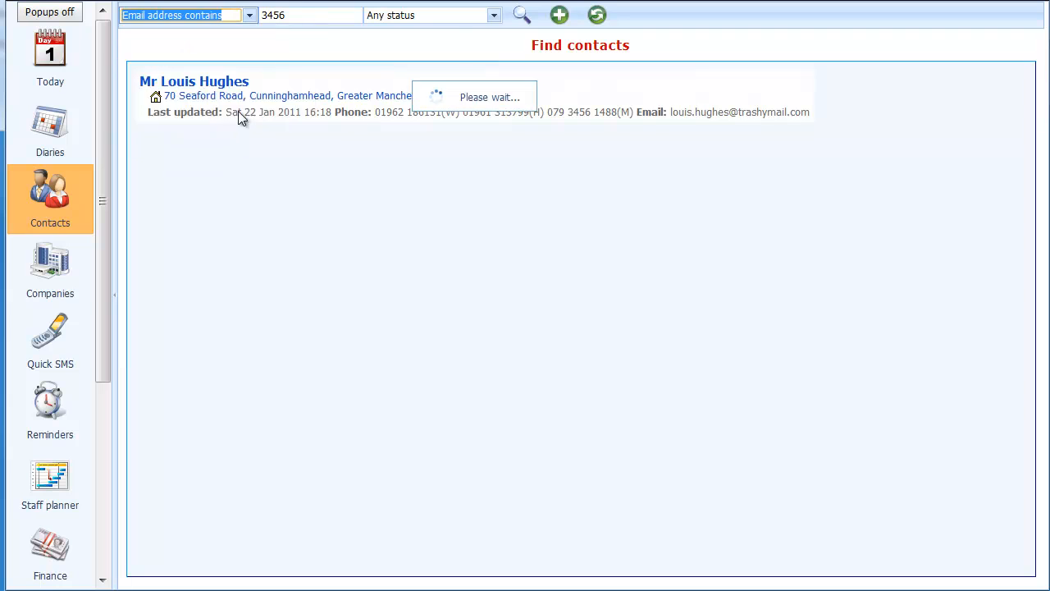
click(299, 17)
key(BackSpace)
key(BackSpace)
key(BackSpace)
key(BackSpace)
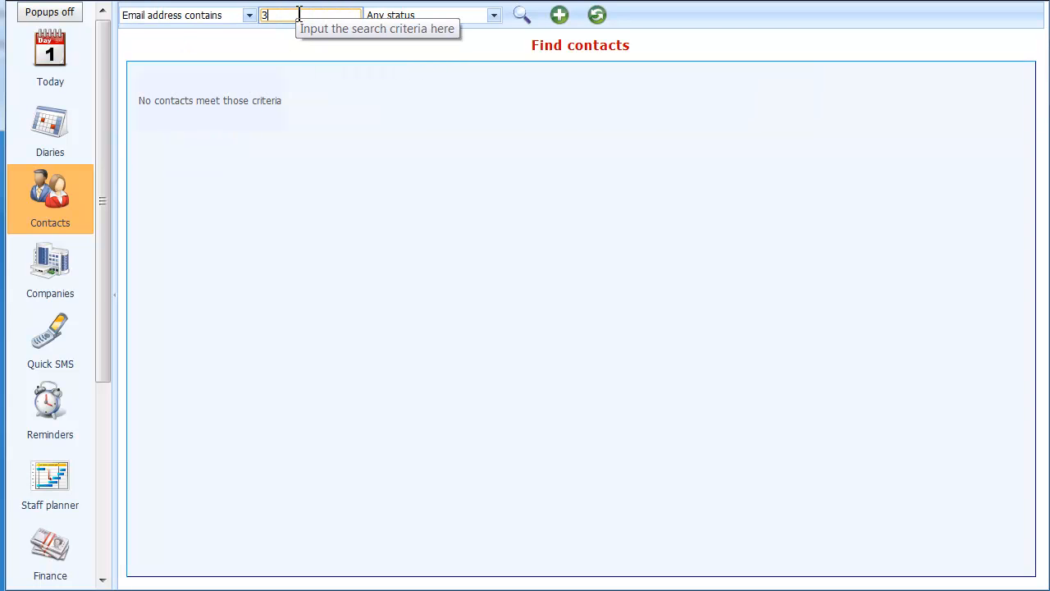
text(jones)
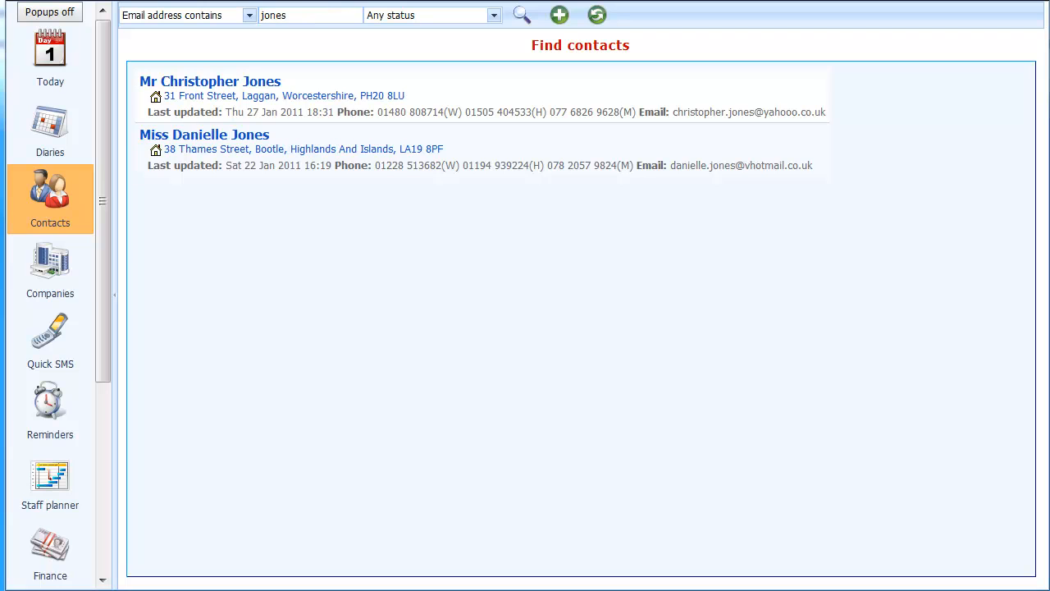
List the contacts recently input or updated by me
click(249, 15)
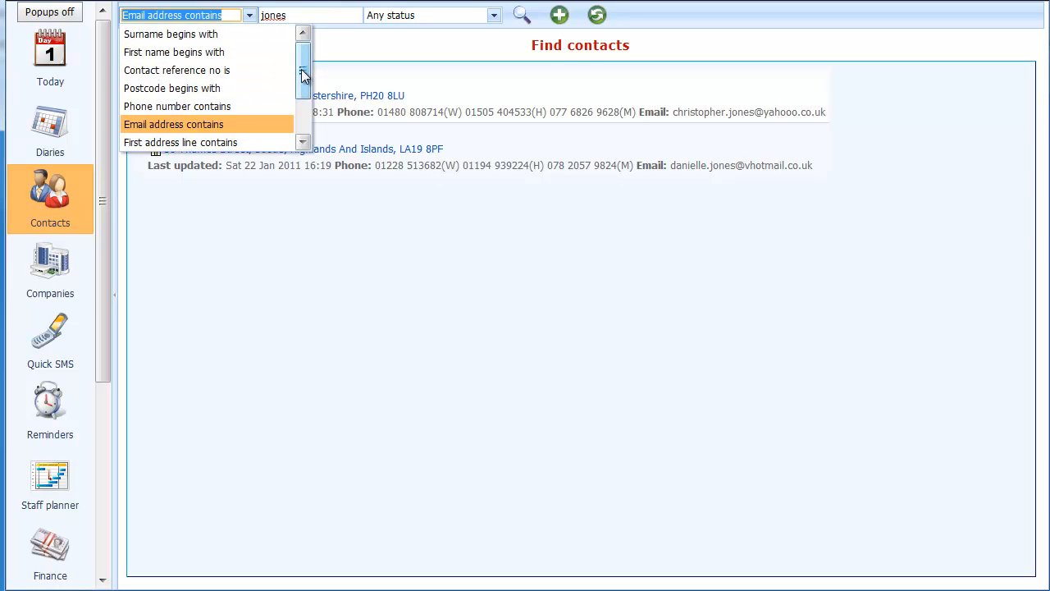
drag(301, 69, 302, 102)
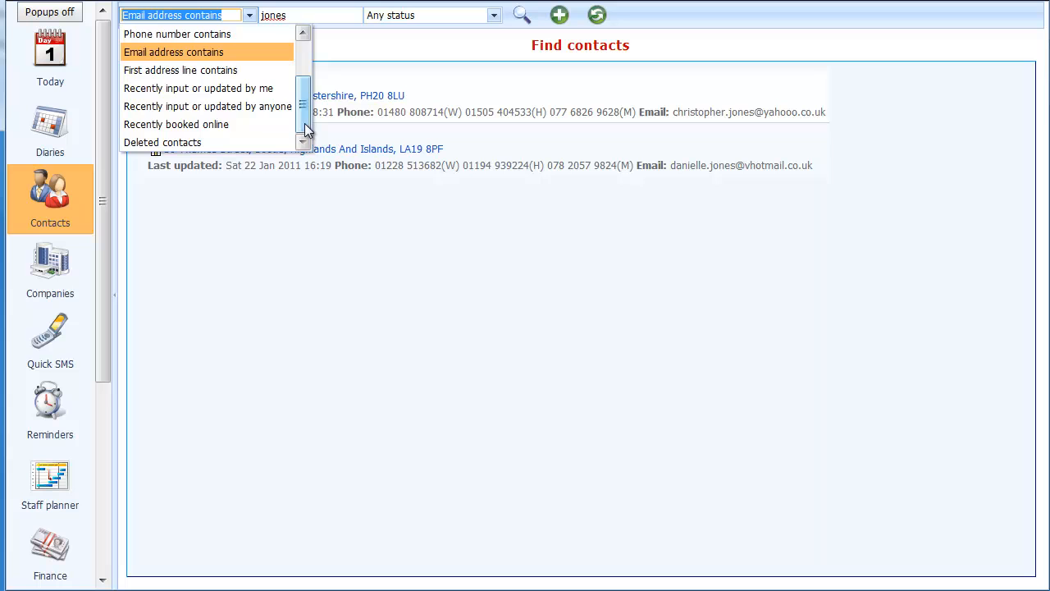
click(243, 89)
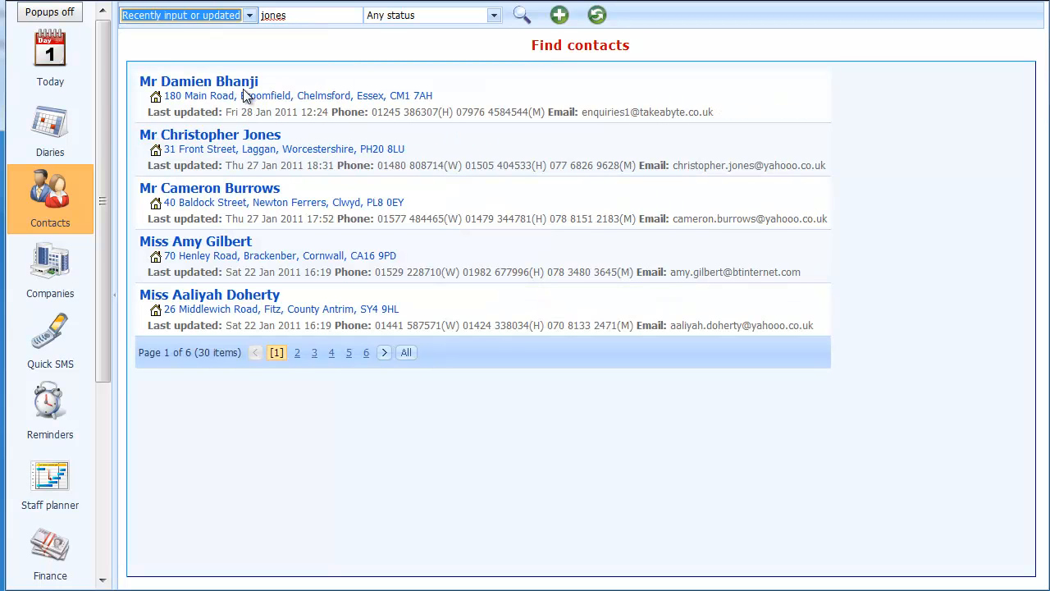
Clear the old search text and search for contacts whose surname begins with the customer's surname
click(298, 15)
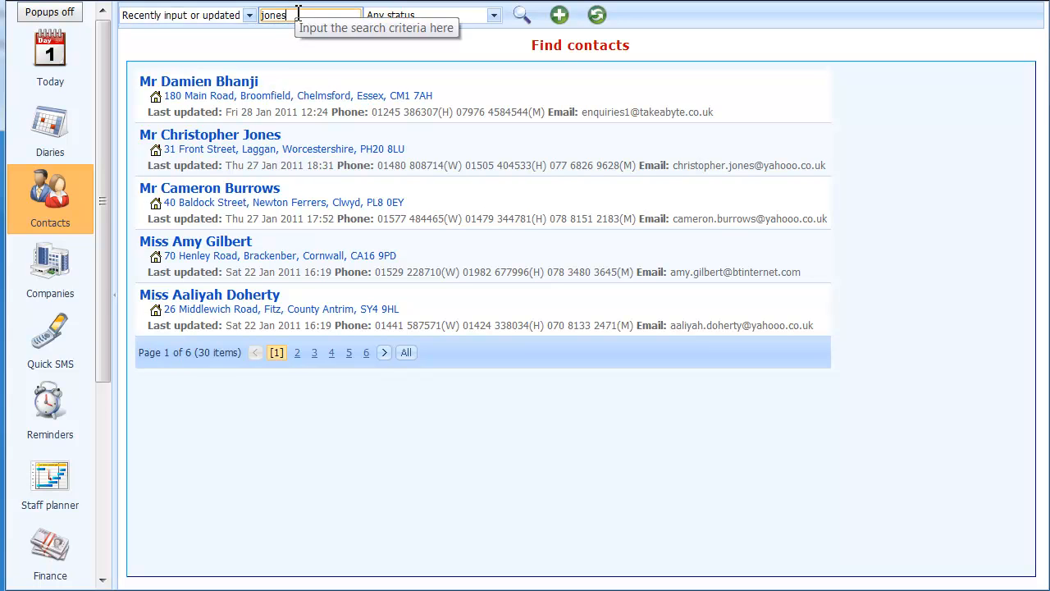
key(BackSpace)
key(BackSpace)
key(BackSpace)
key(BackSpace)
key(BackSpace)
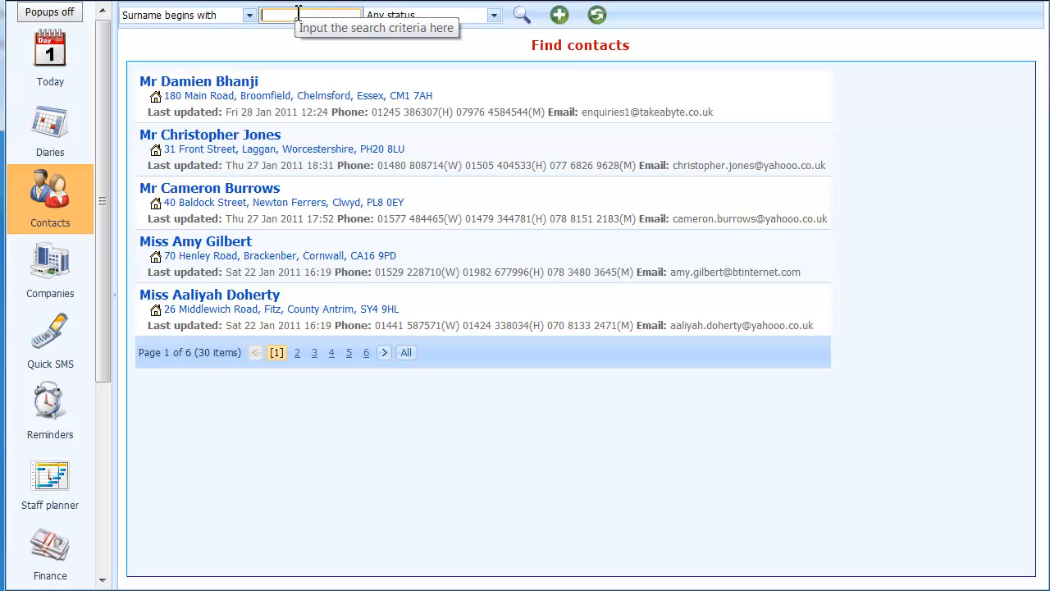
text(ch)
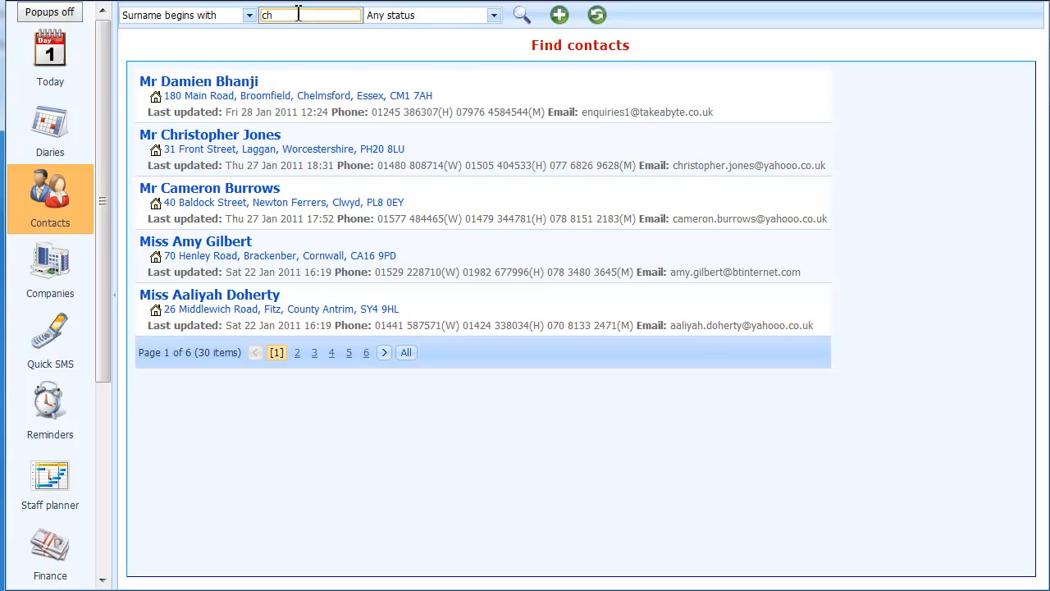
text(apman)
key(Return)
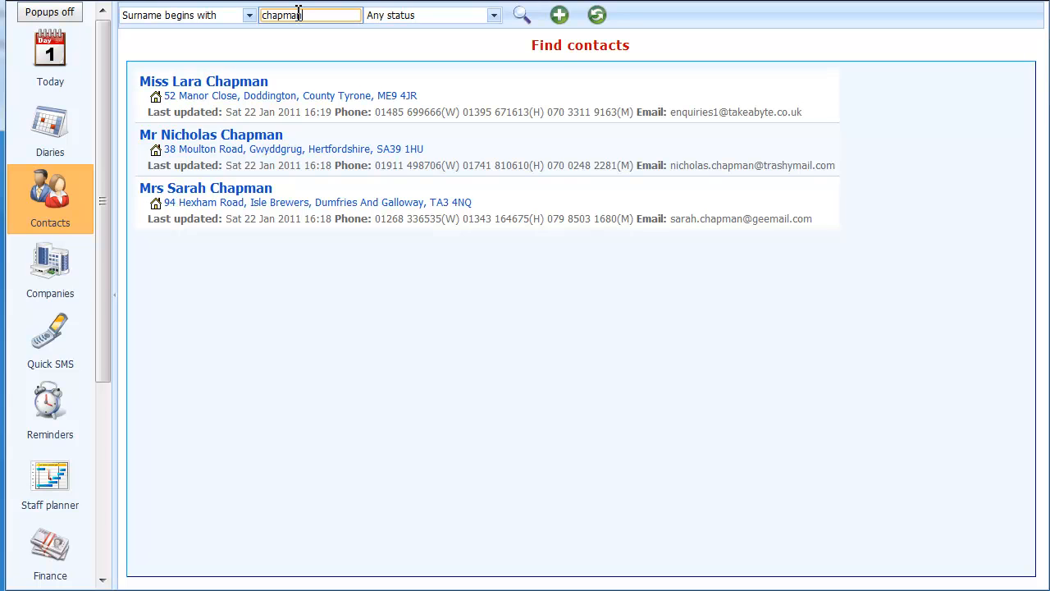
Narrow the surname search by adding a comma and the customer's first initial, and open the matching contact record
click(298, 13)
key(Return)
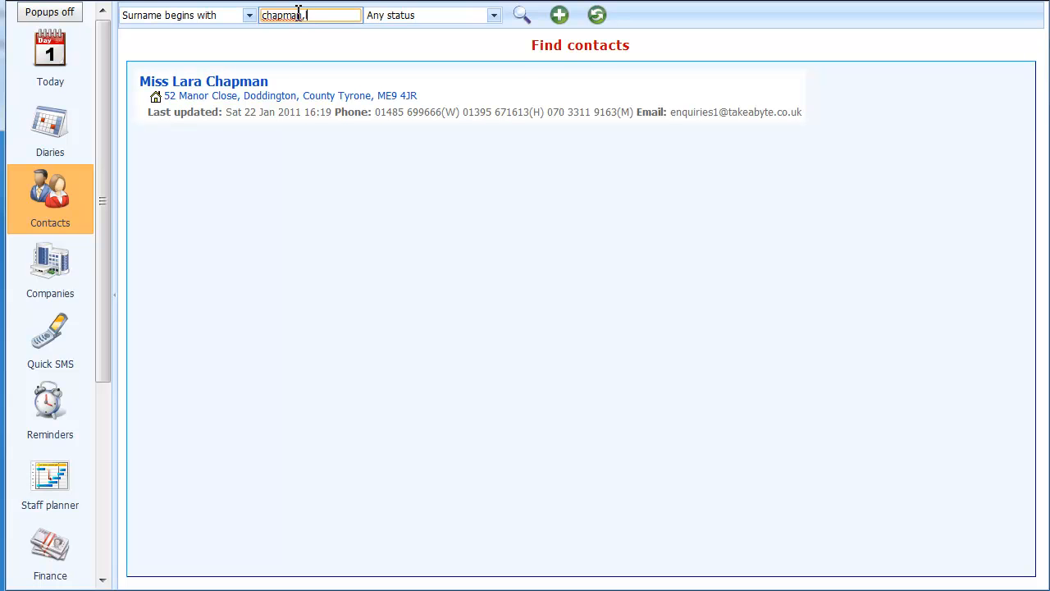
click(224, 100)
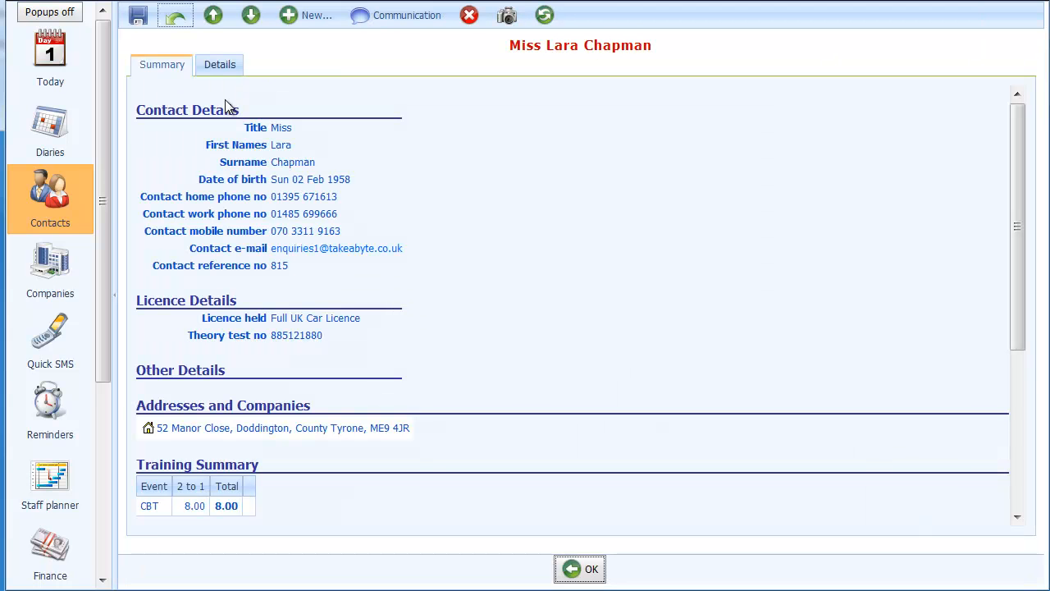
Move the contact's CBT booking to Sat 05 Feb 2011, 09:00 - 17:00, in the Hot Wheels Chemsford diary
scroll(539, 215, down, 5)
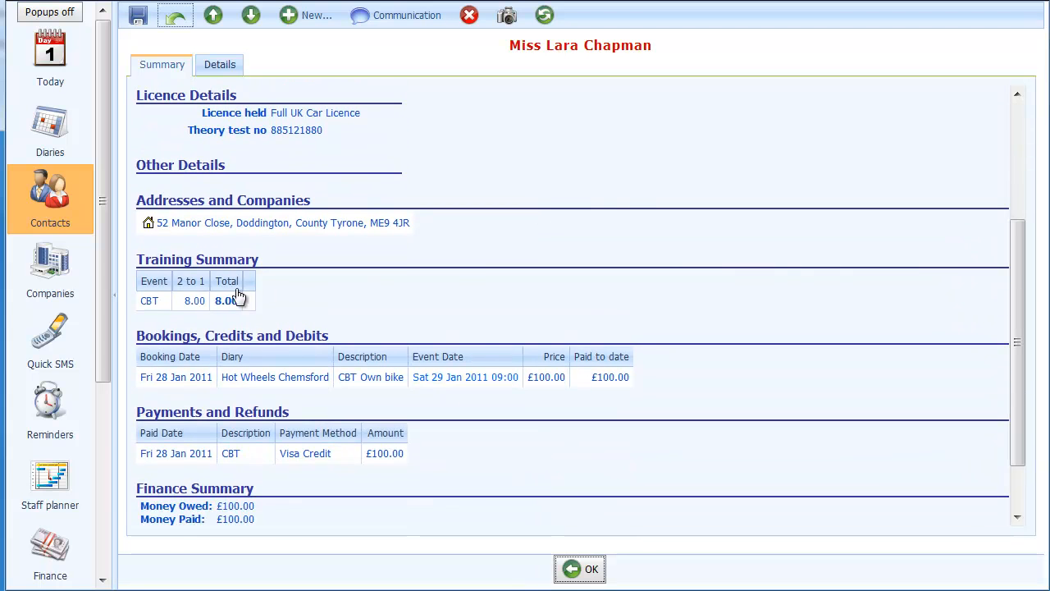
click(480, 379)
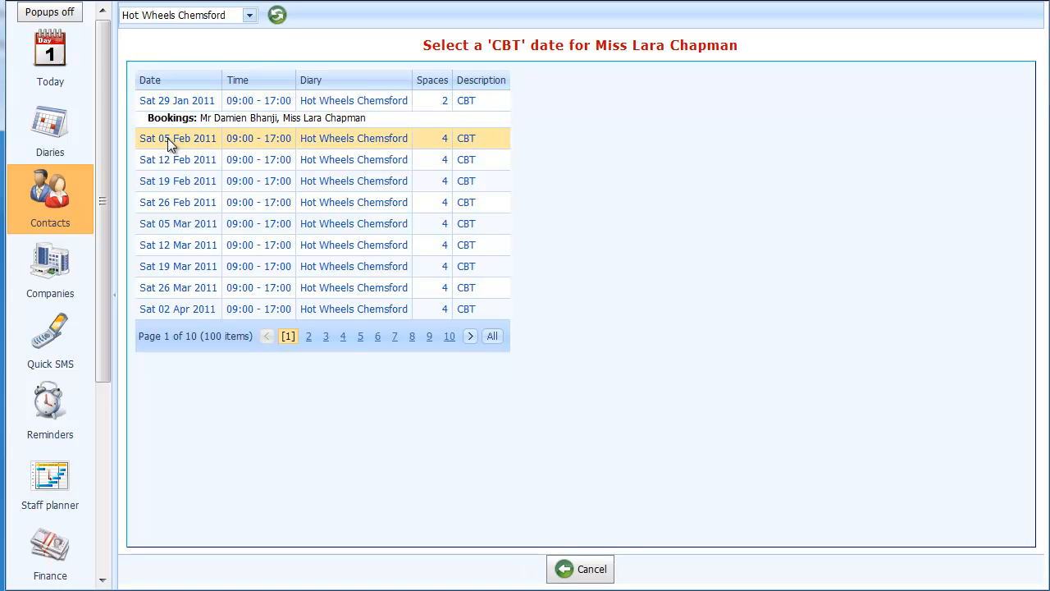
click(237, 141)
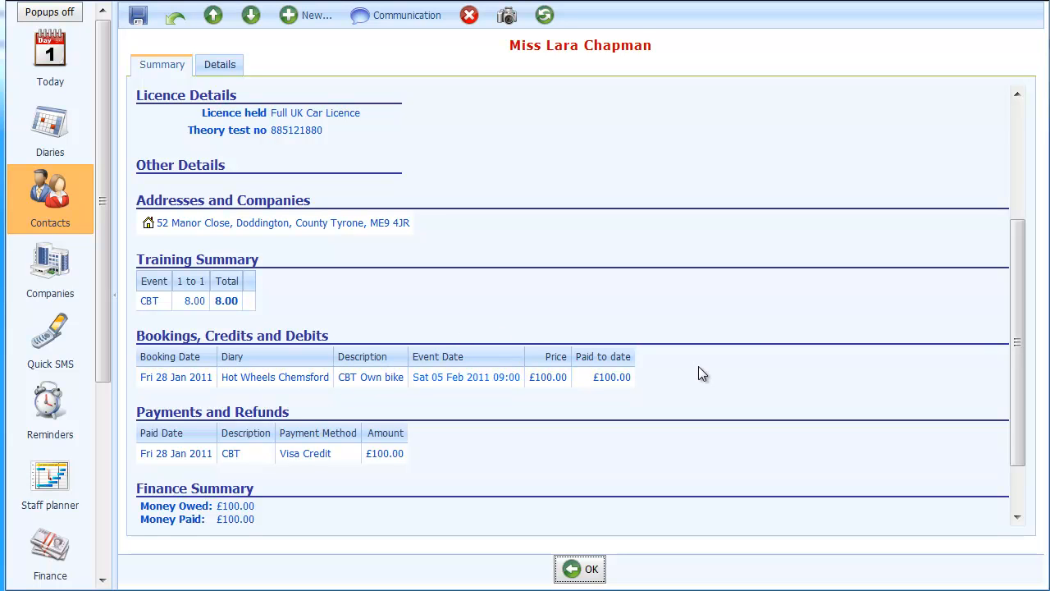
Change the CBT booking's option to CG 125 instead of Own bike, and review the contact's updated finance summary
right_click(235, 385)
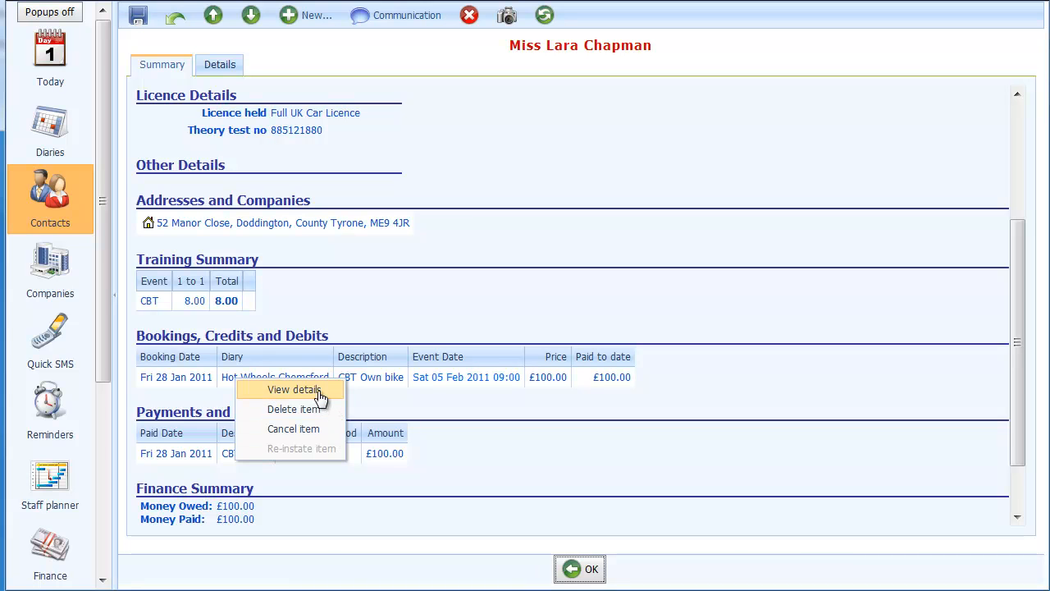
click(294, 390)
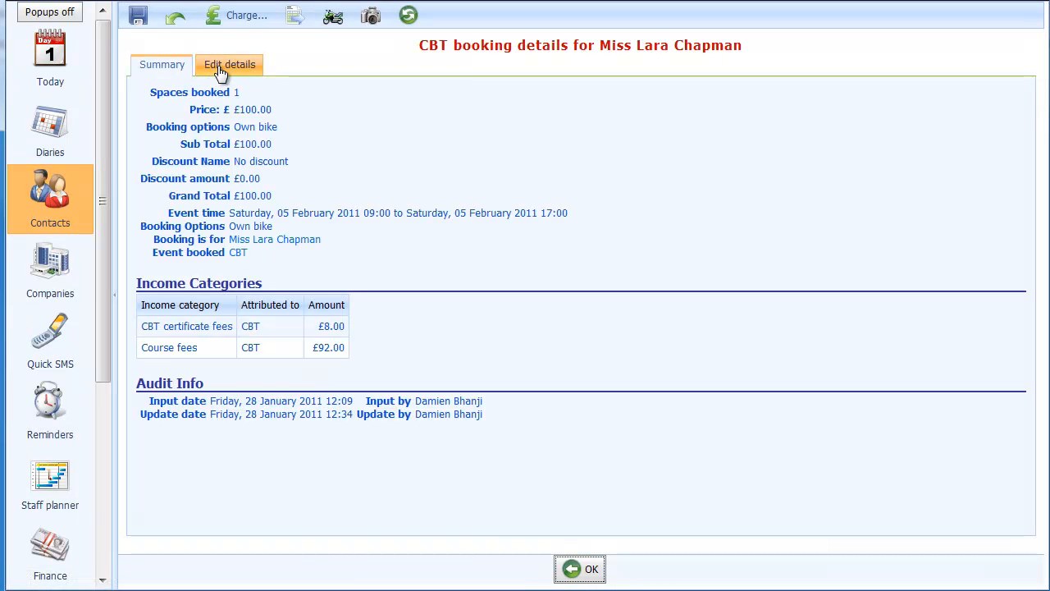
click(220, 71)
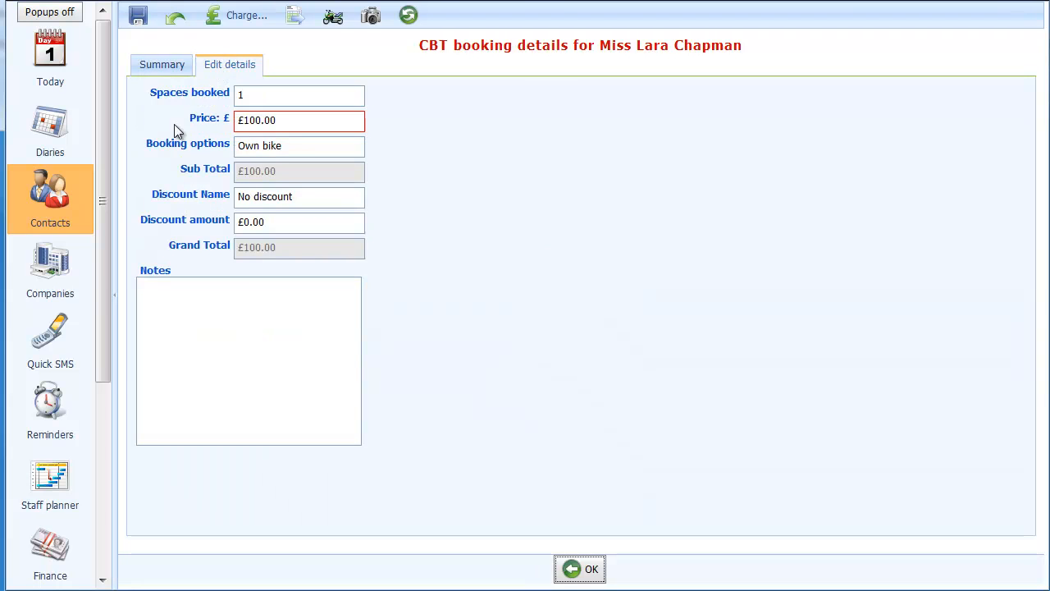
click(350, 156)
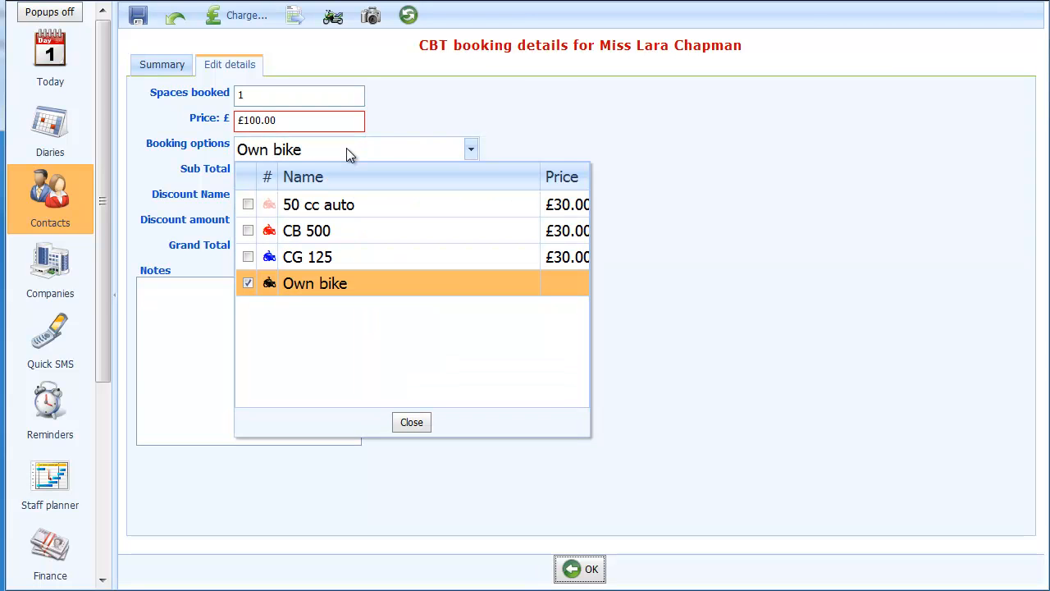
click(248, 284)
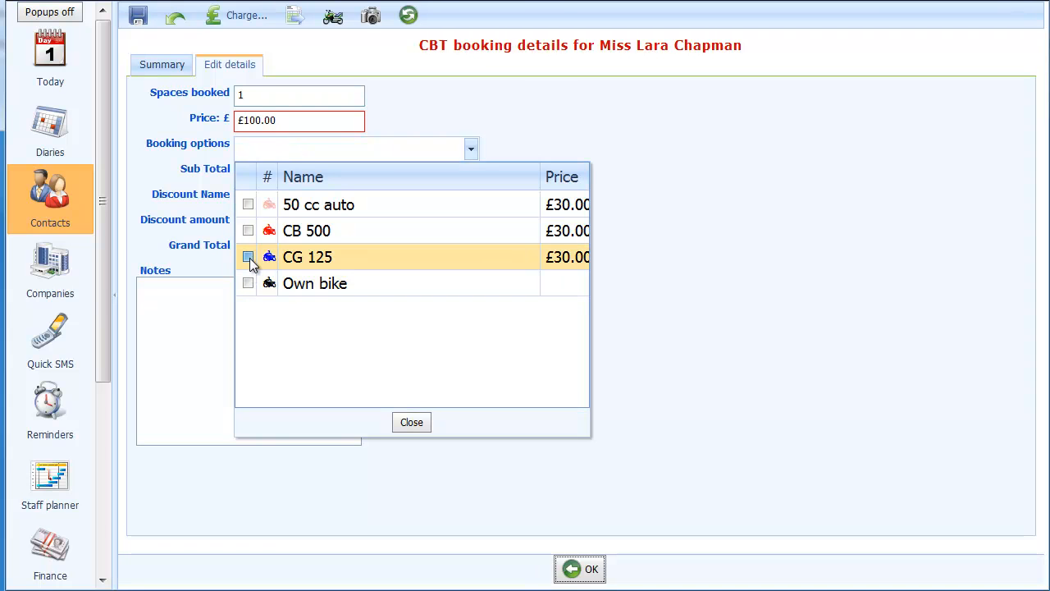
click(247, 257)
click(413, 423)
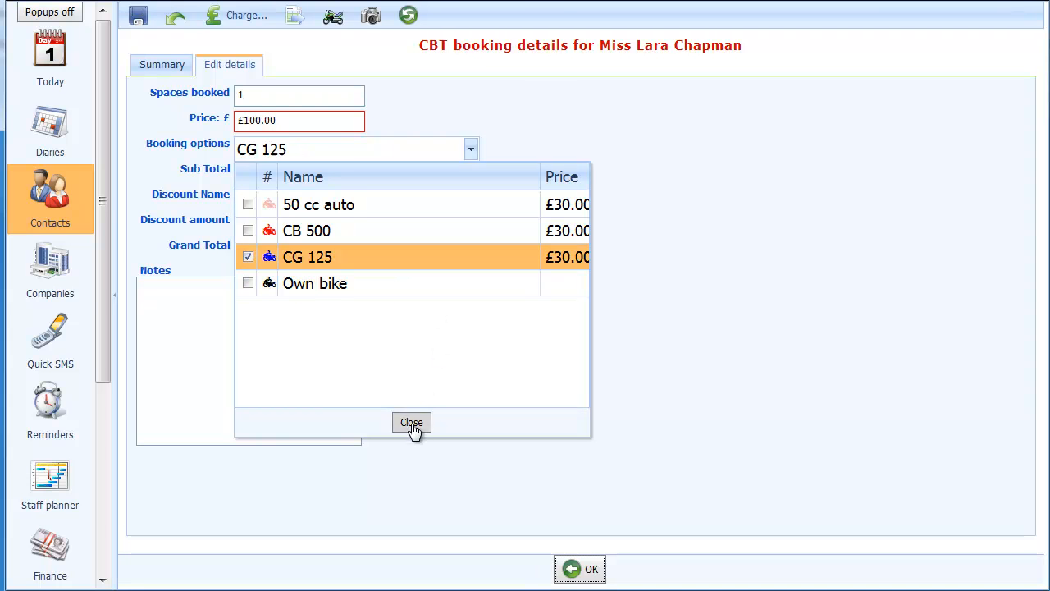
click(570, 568)
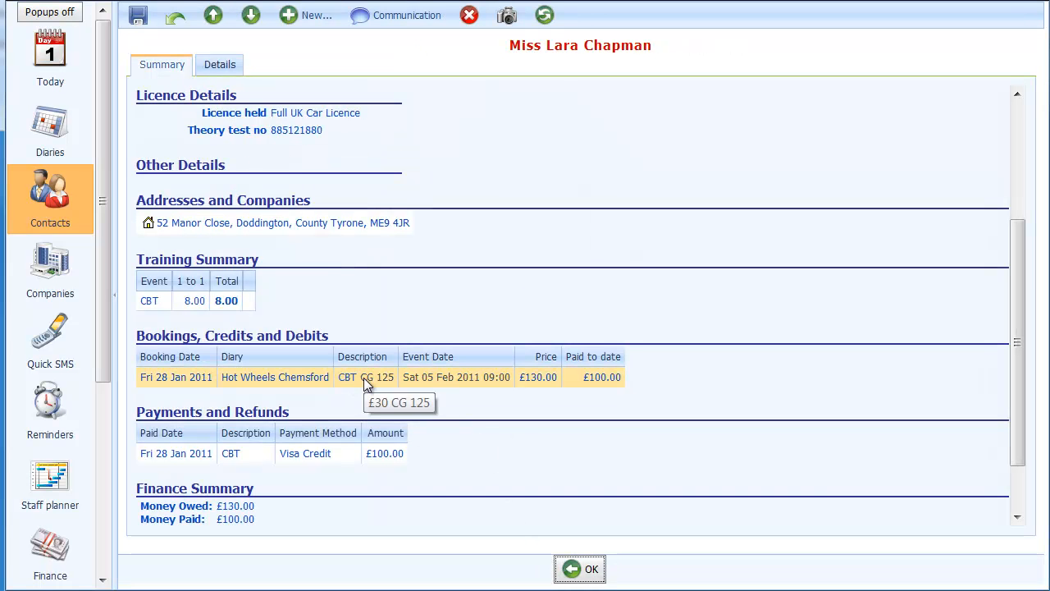
scroll(364, 379, down, 3)
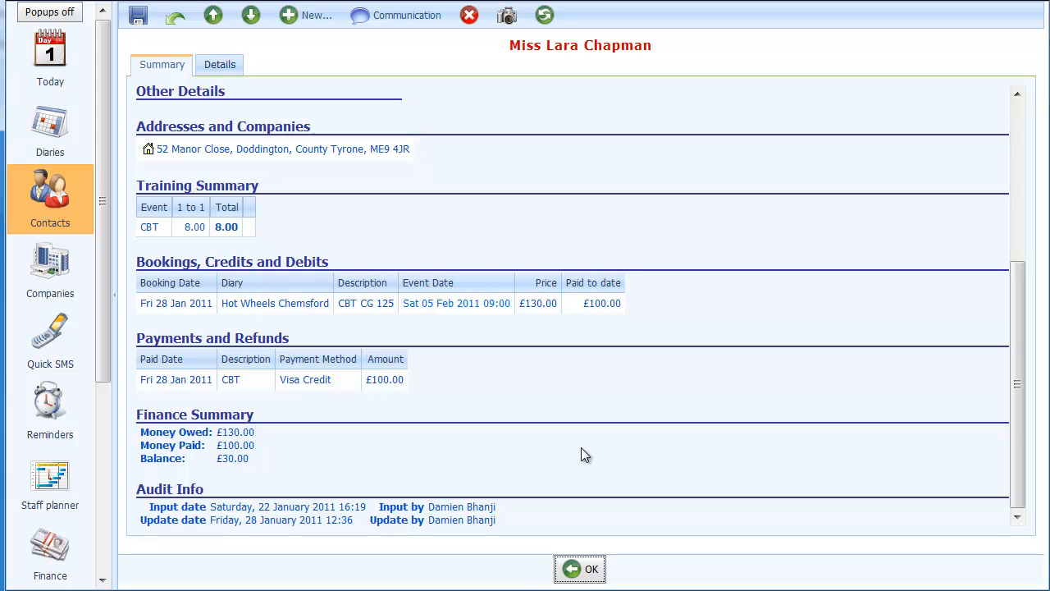
scroll(581, 447, up, 2)
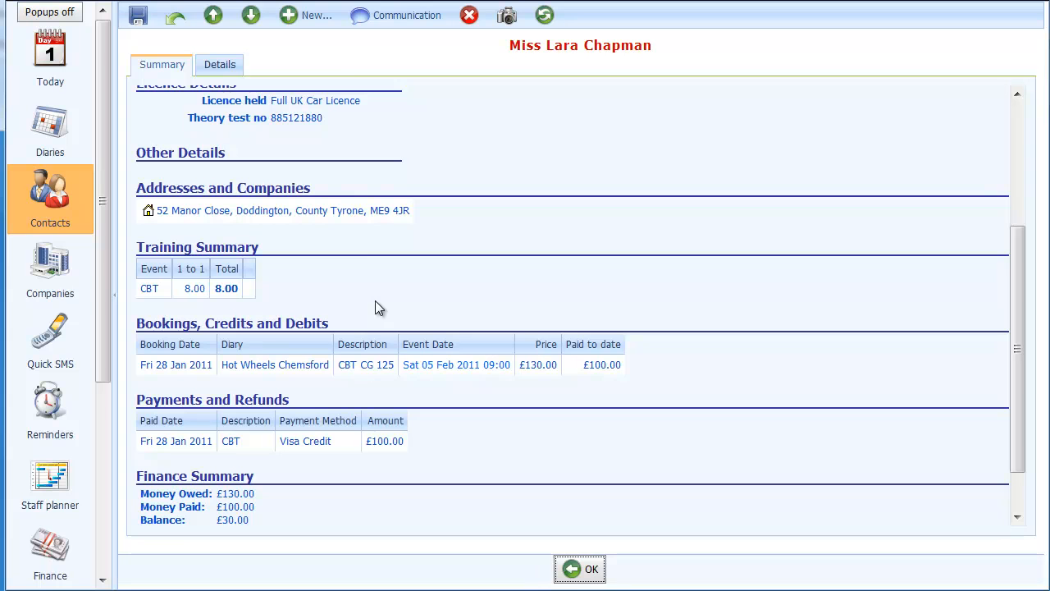
Create a new 125 Day event booking for the contact on Tue 08 Feb 2011 at 09:00, in the Hot Wheels Chemsford diary
click(303, 23)
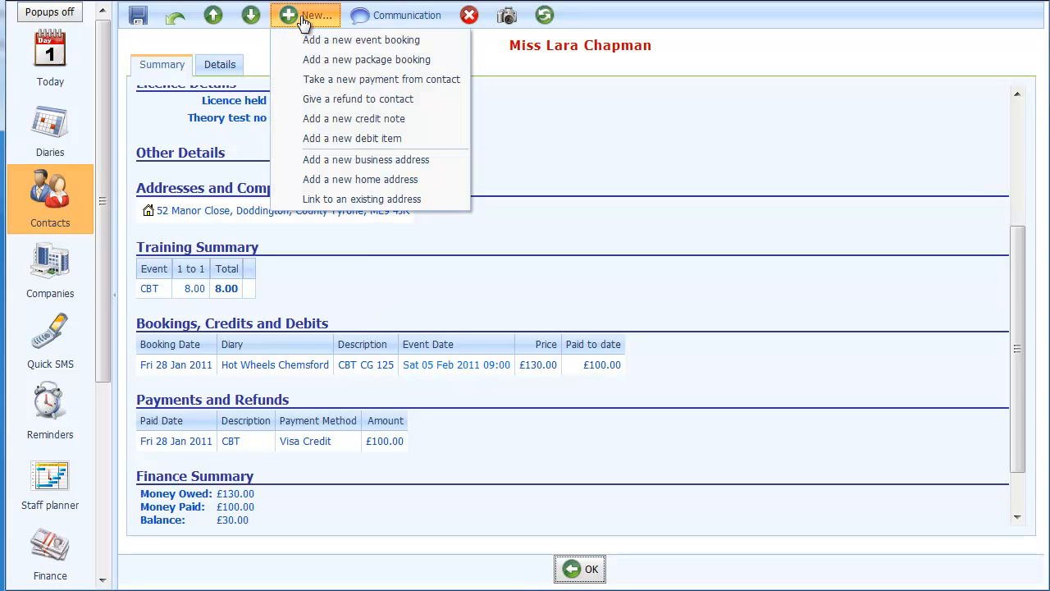
click(379, 42)
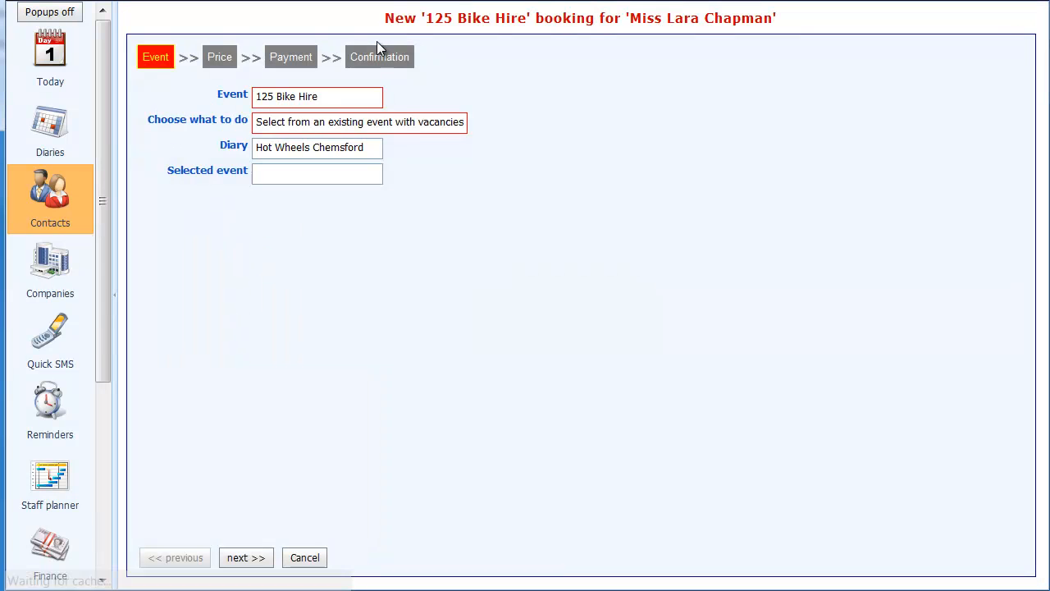
click(378, 100)
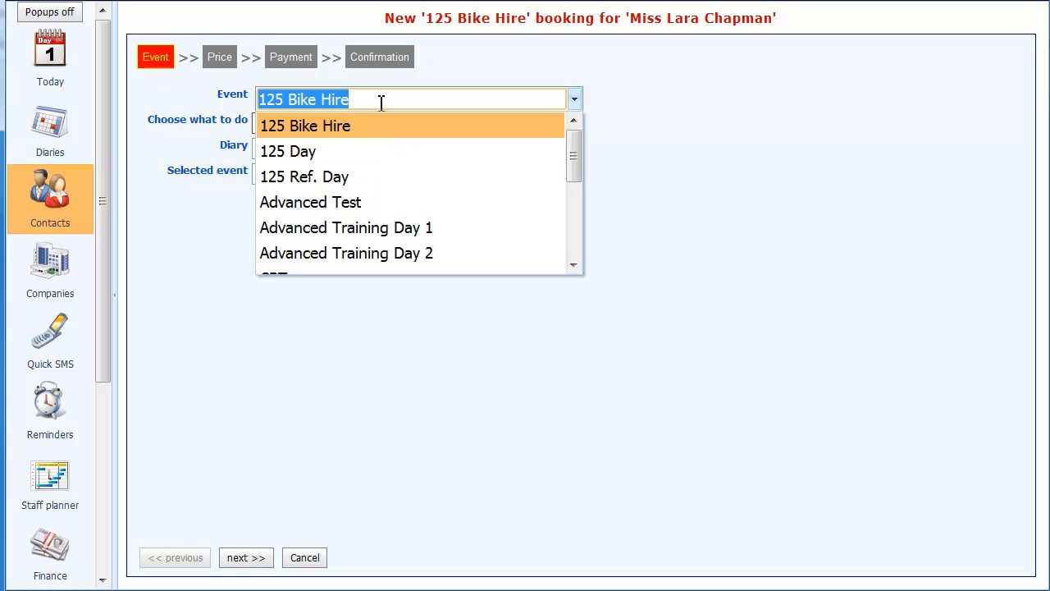
click(340, 150)
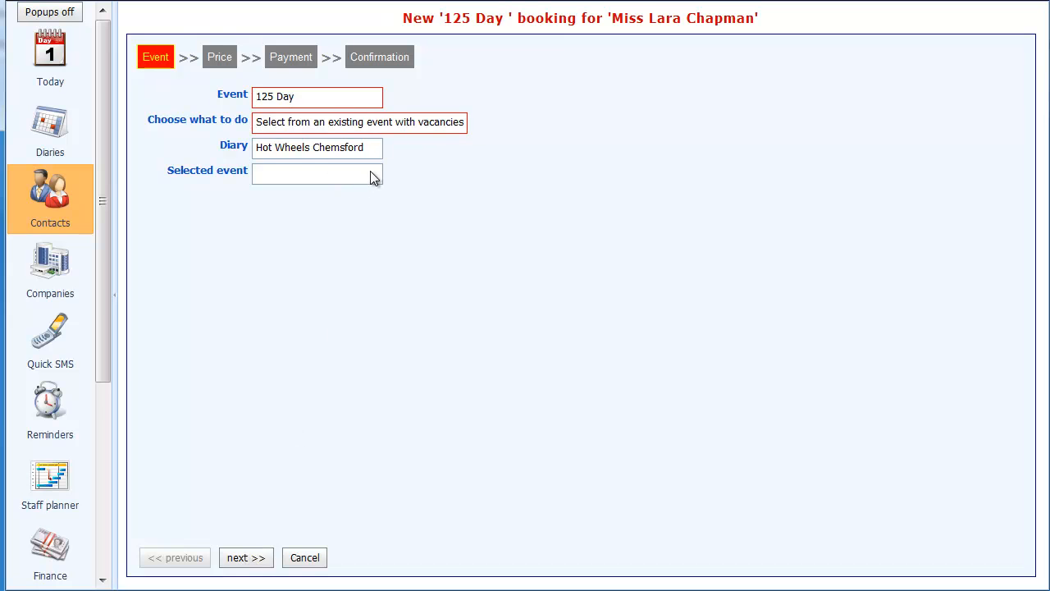
click(373, 176)
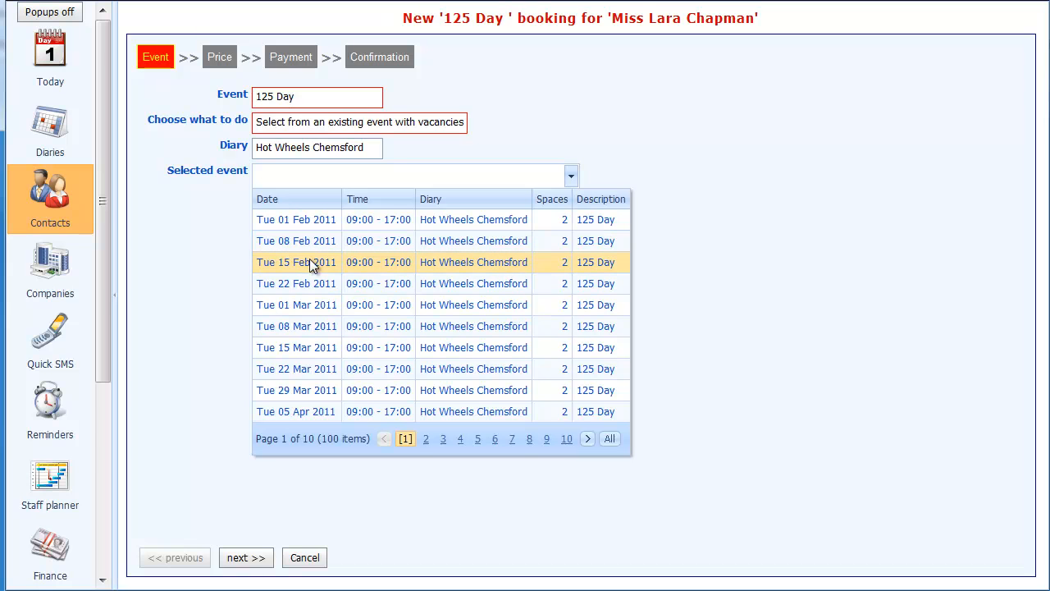
click(373, 240)
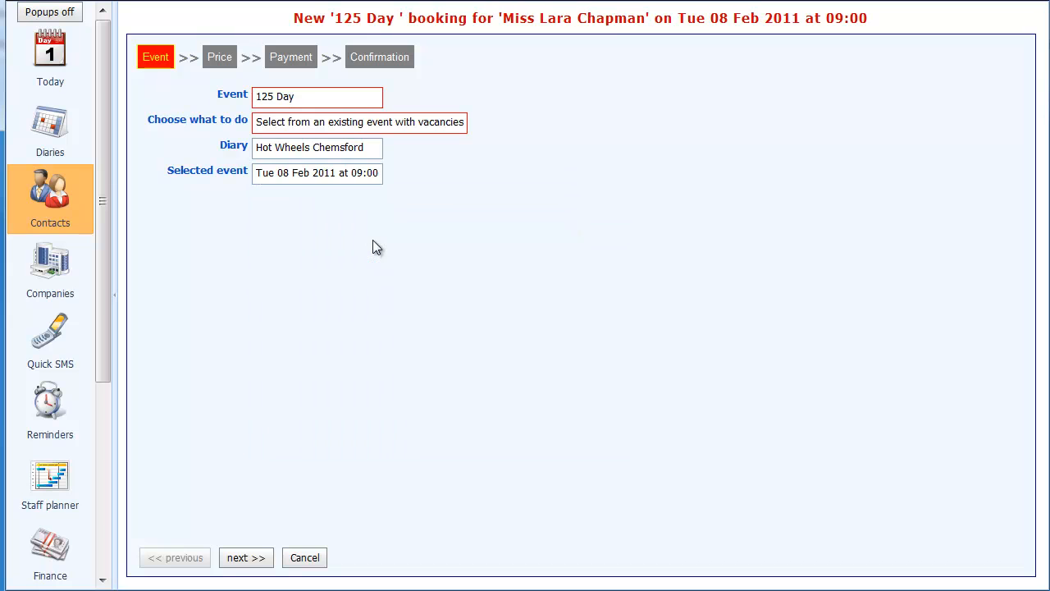
click(250, 561)
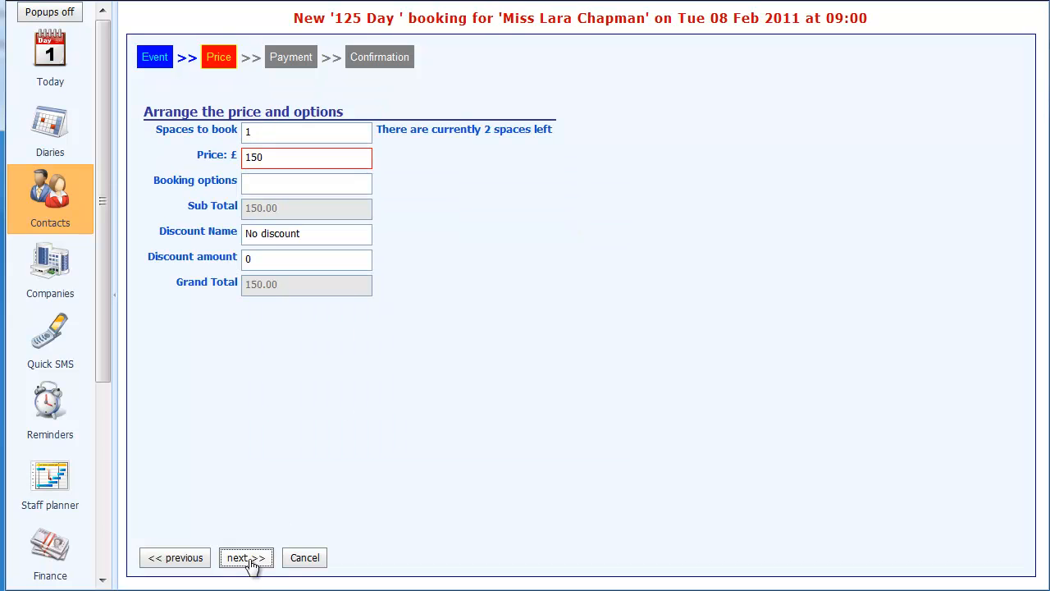
Add the CG 125 option to the 125 Day booking, leave payment for a different time, and finish the booking
click(357, 186)
click(255, 294)
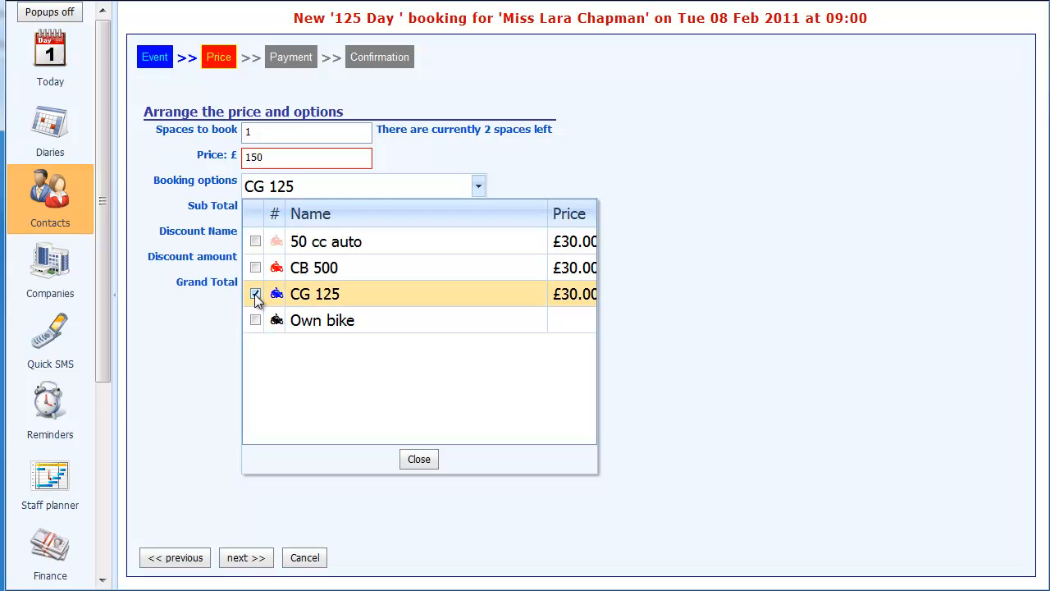
click(415, 458)
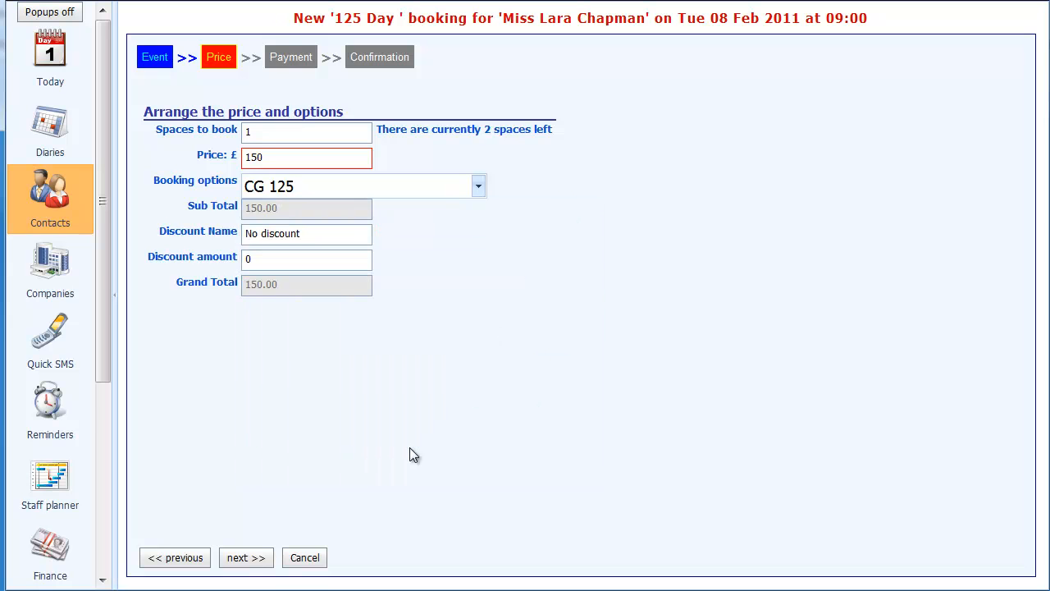
click(247, 558)
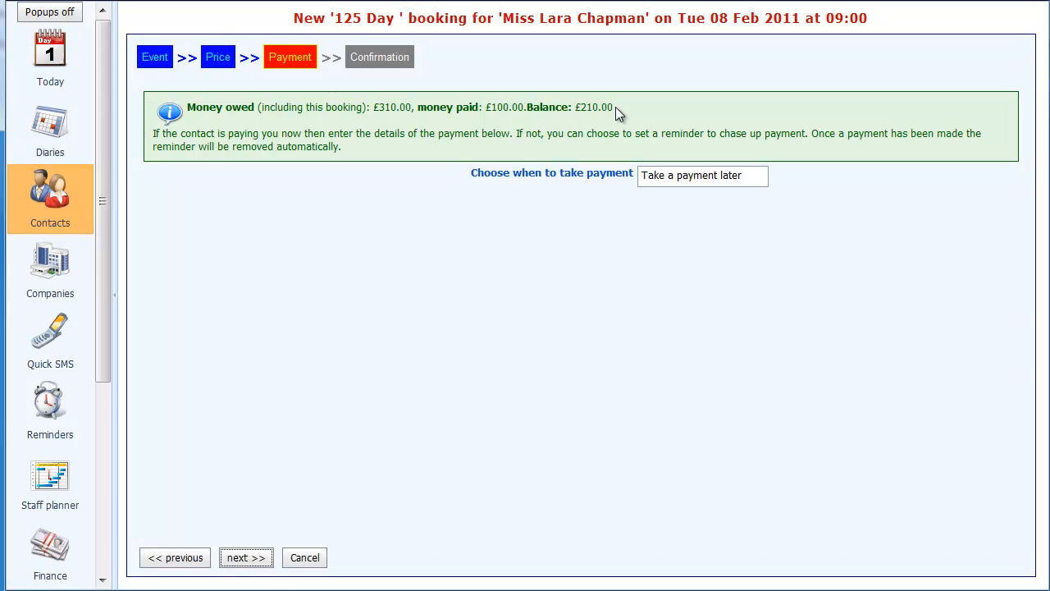
click(247, 562)
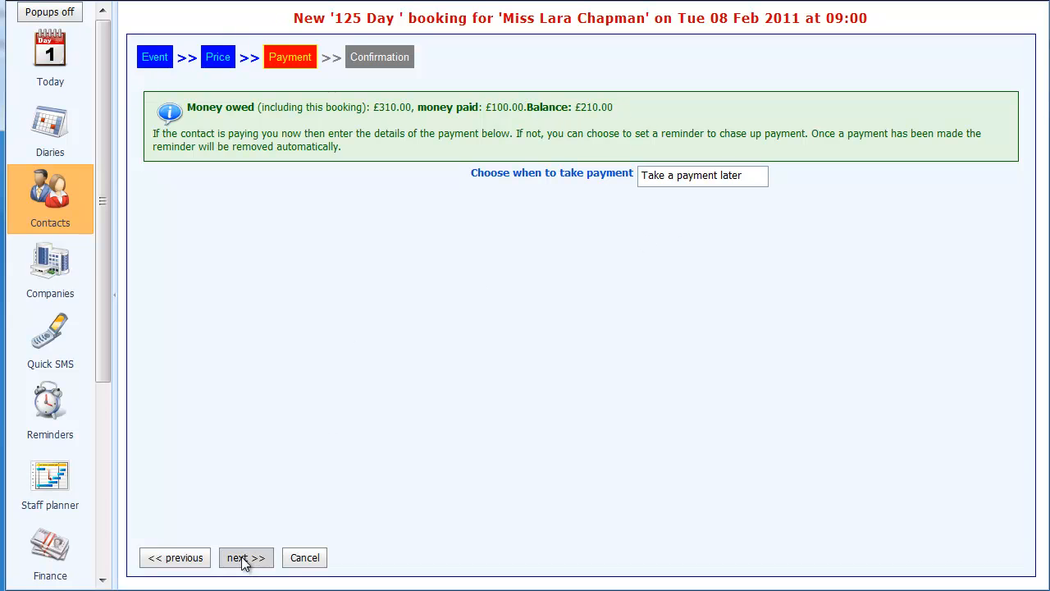
click(336, 558)
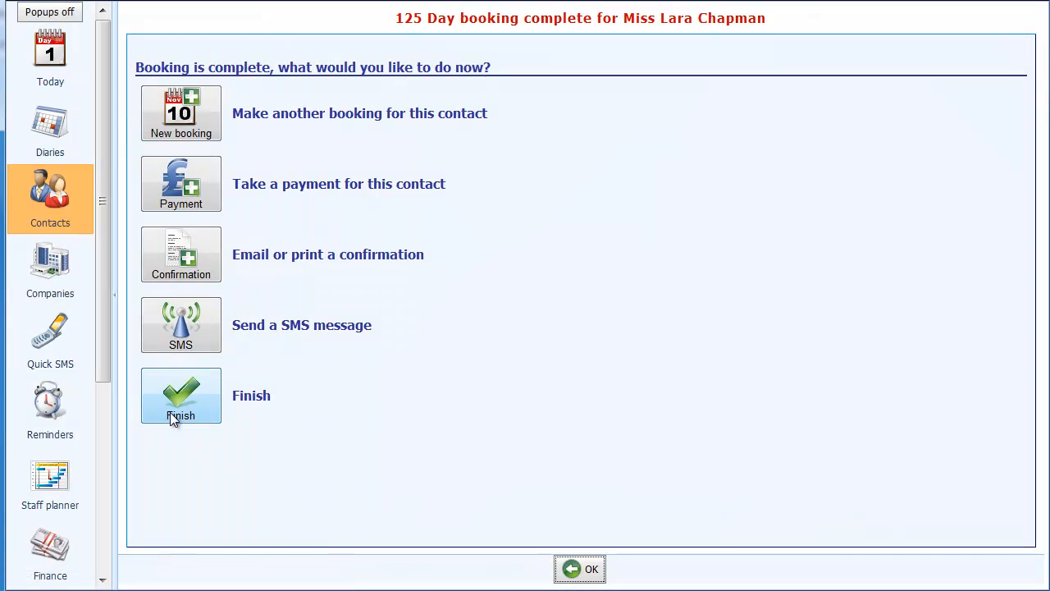
click(170, 419)
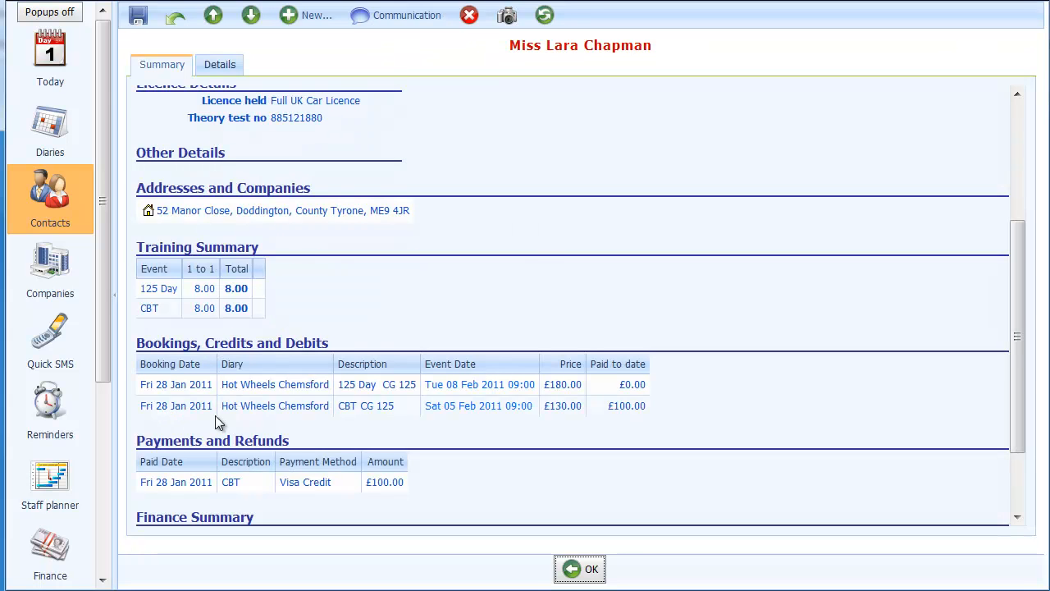
Take a £210 Visa Credit payment from the contact at Hot Wheels Chelmsford, and review the payments and finance summary
scroll(595, 474, down, 1)
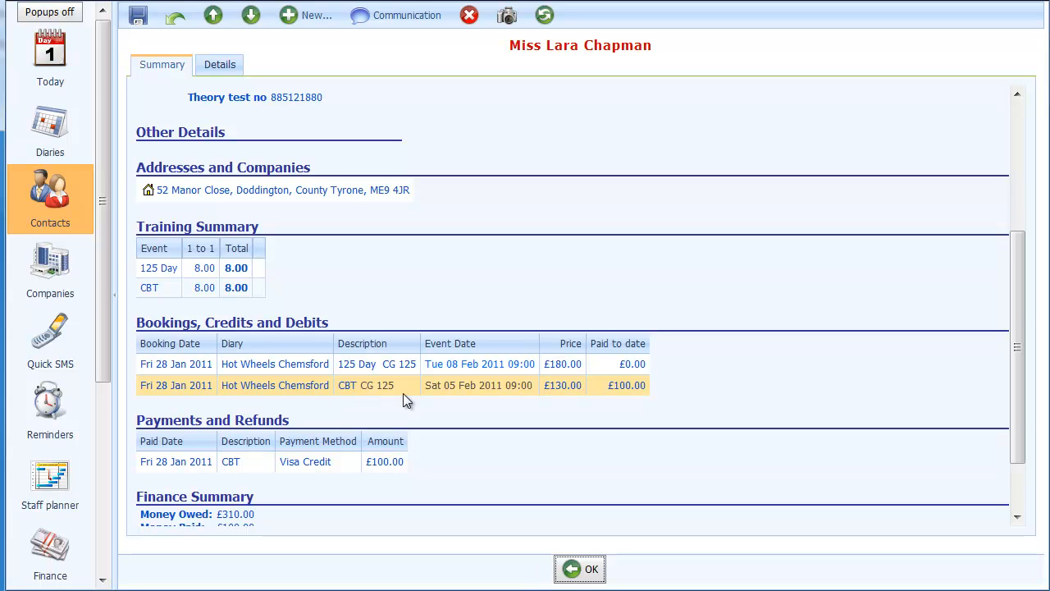
scroll(422, 410, down, 2)
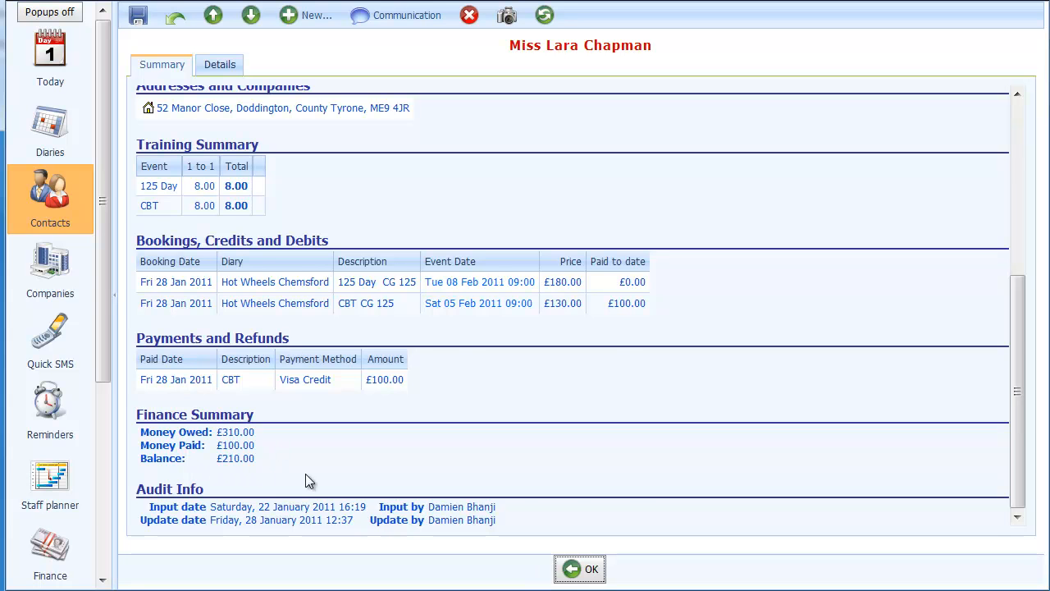
scroll(306, 476, up, 5)
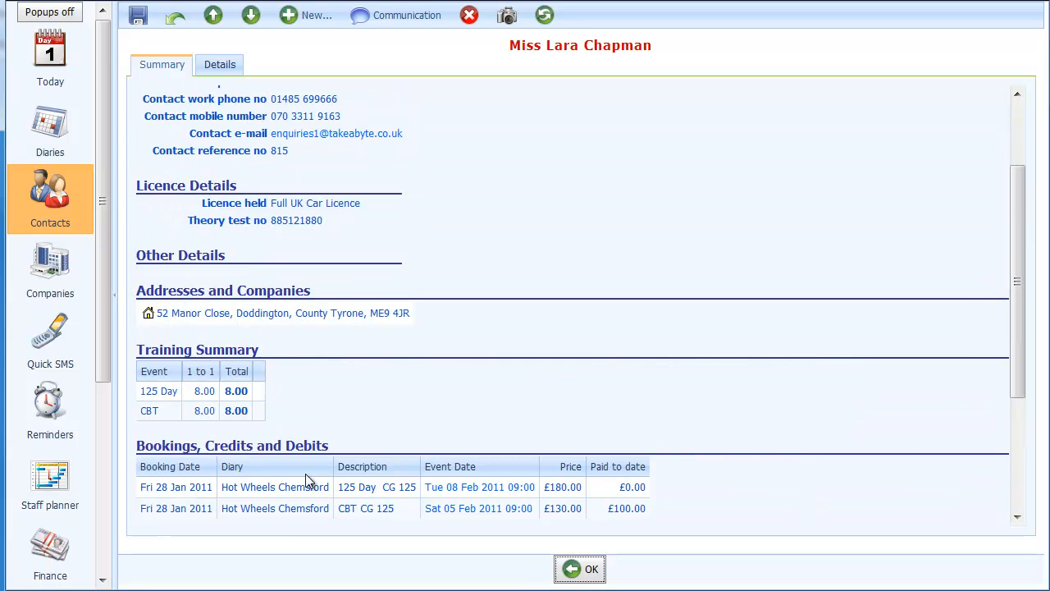
click(310, 17)
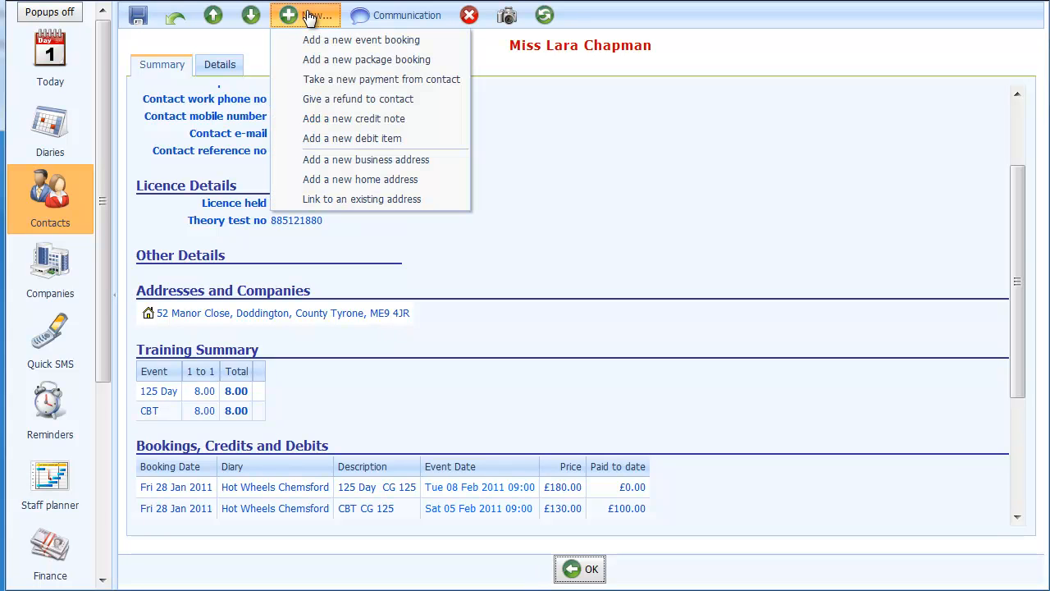
click(323, 83)
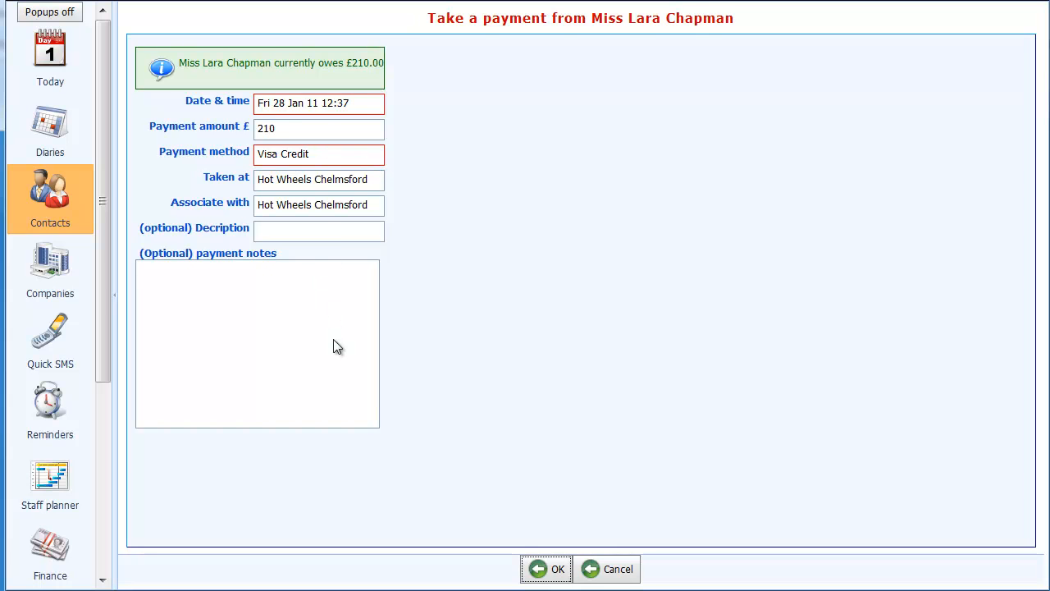
click(535, 568)
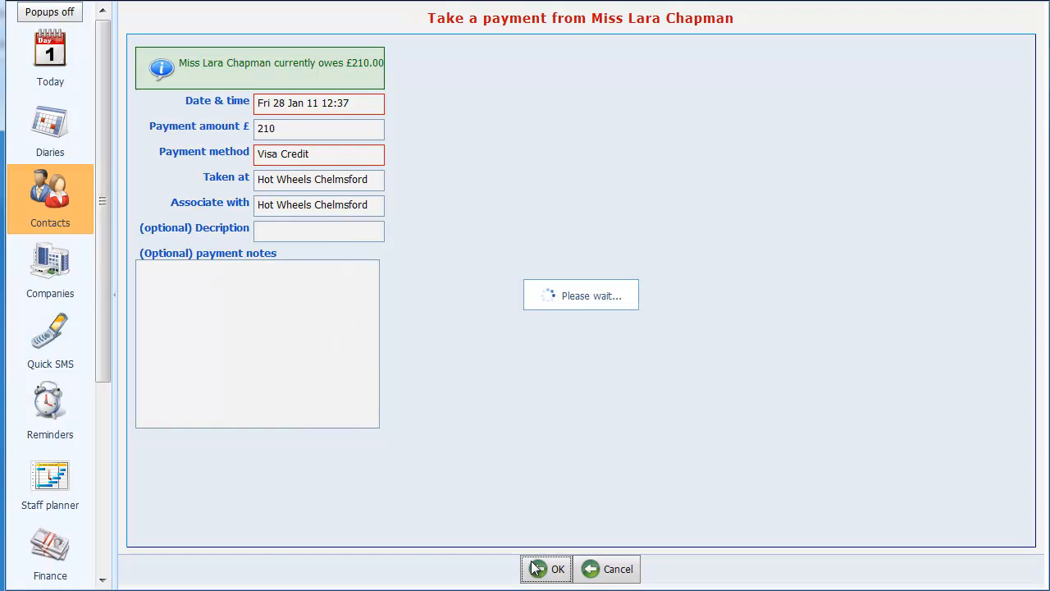
scroll(425, 370, down, 3)
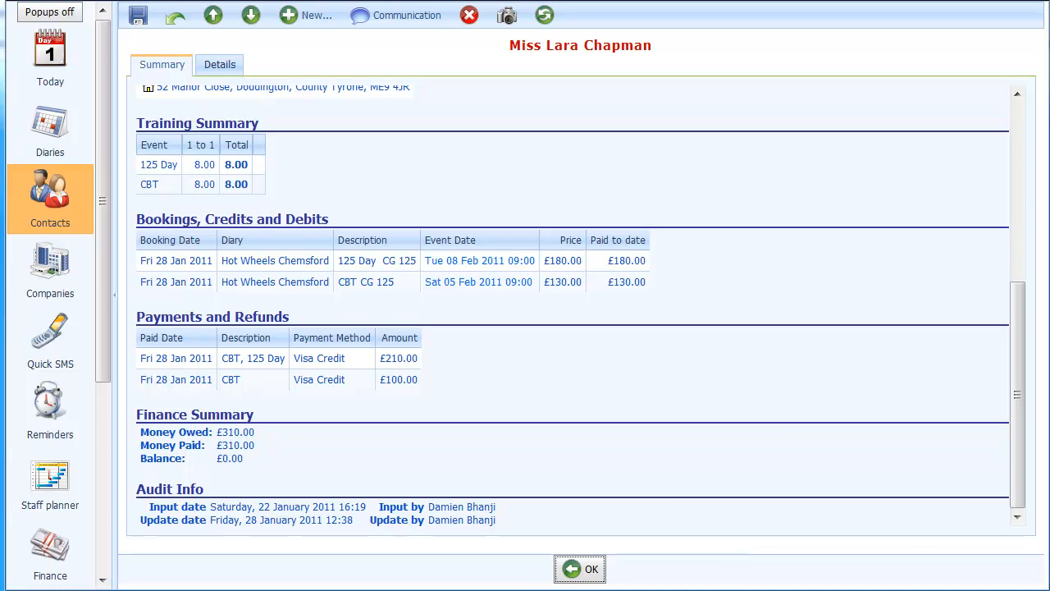
Return to the contact search, find the second customer by surname, and open that contact's record
click(570, 571)
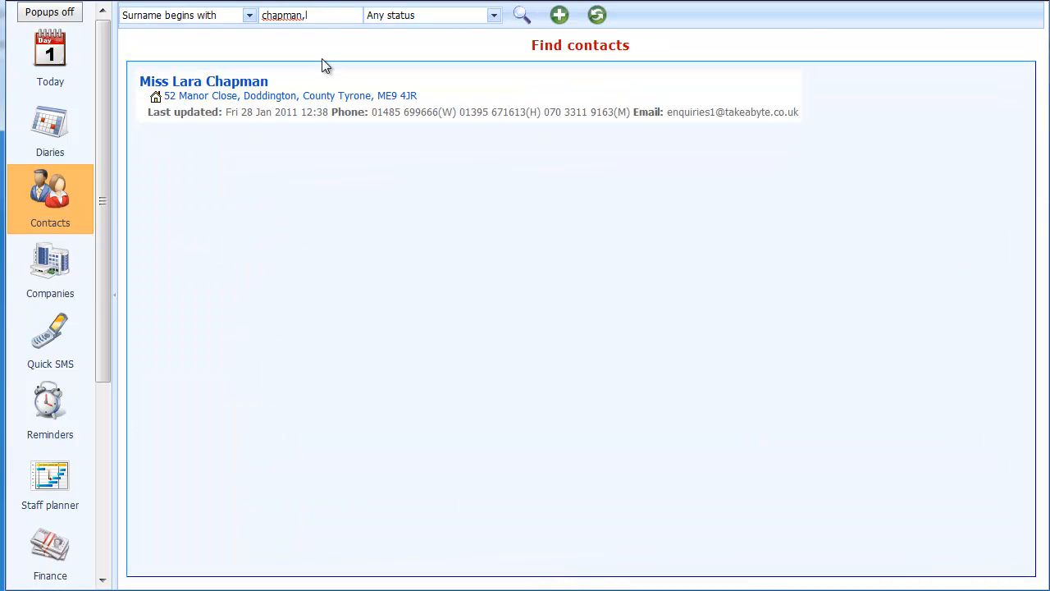
drag(326, 14, 256, 15)
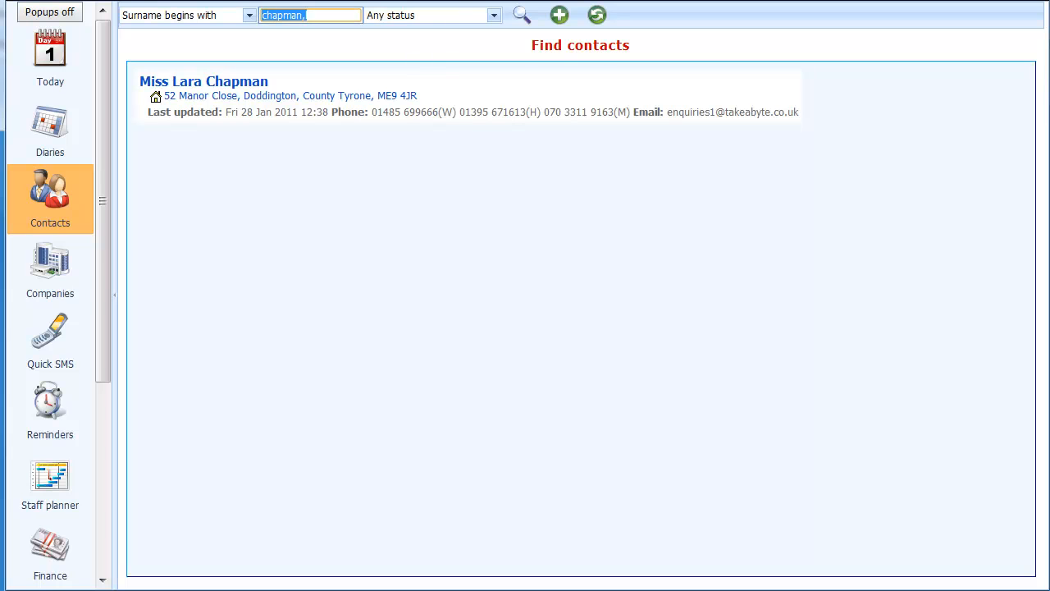
text(bhanji)
key(Return)
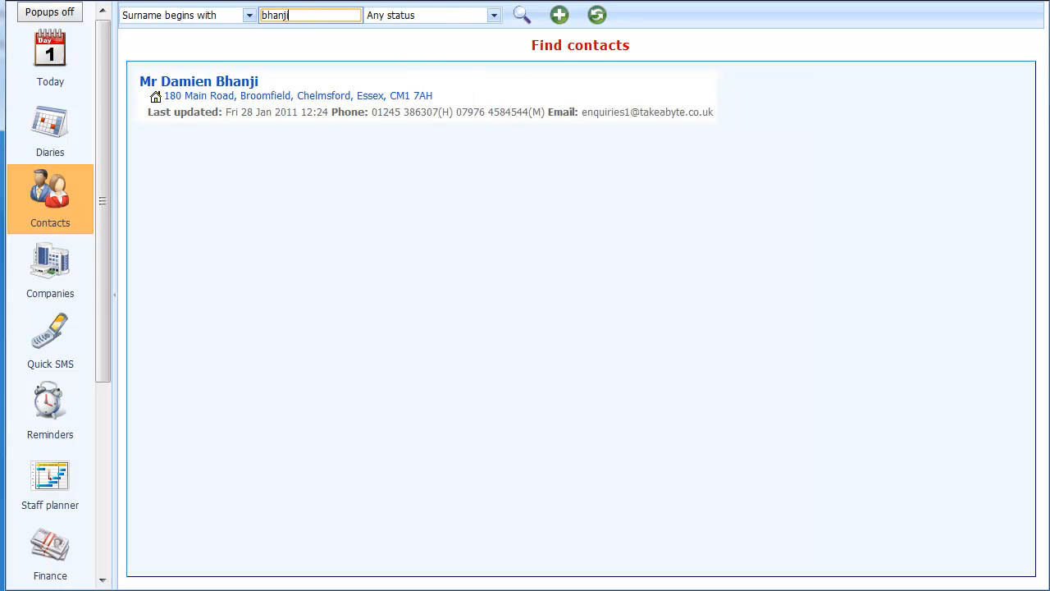
click(194, 84)
Cancel the contact's CBT booking of Sat 29 Jan 2011 with the reason "Illness. Taken ill unexpectedly", and review the cancelled booking's details
scroll(254, 176, down, 5)
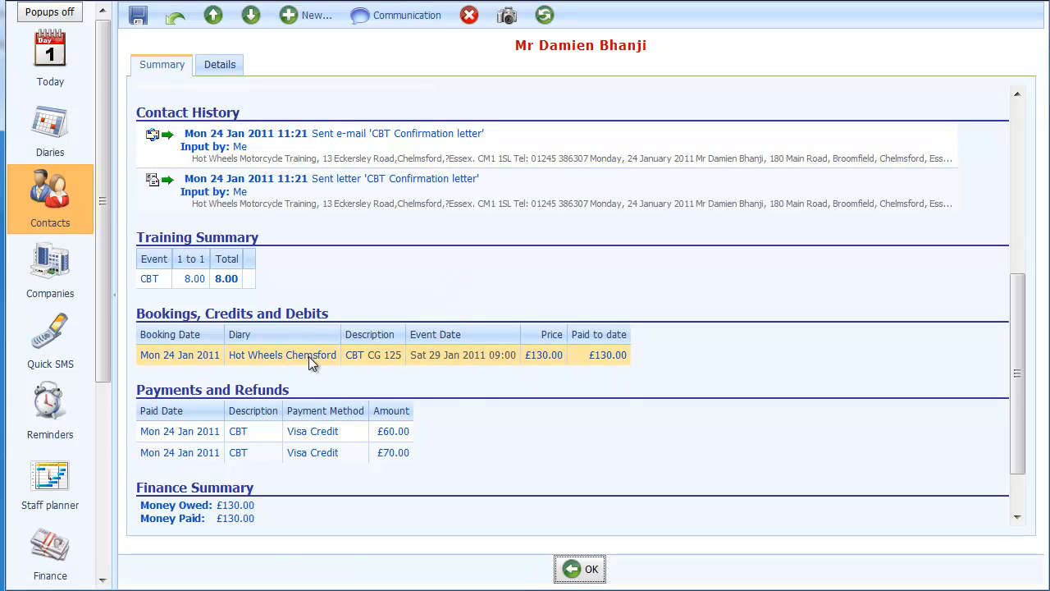
right_click(241, 351)
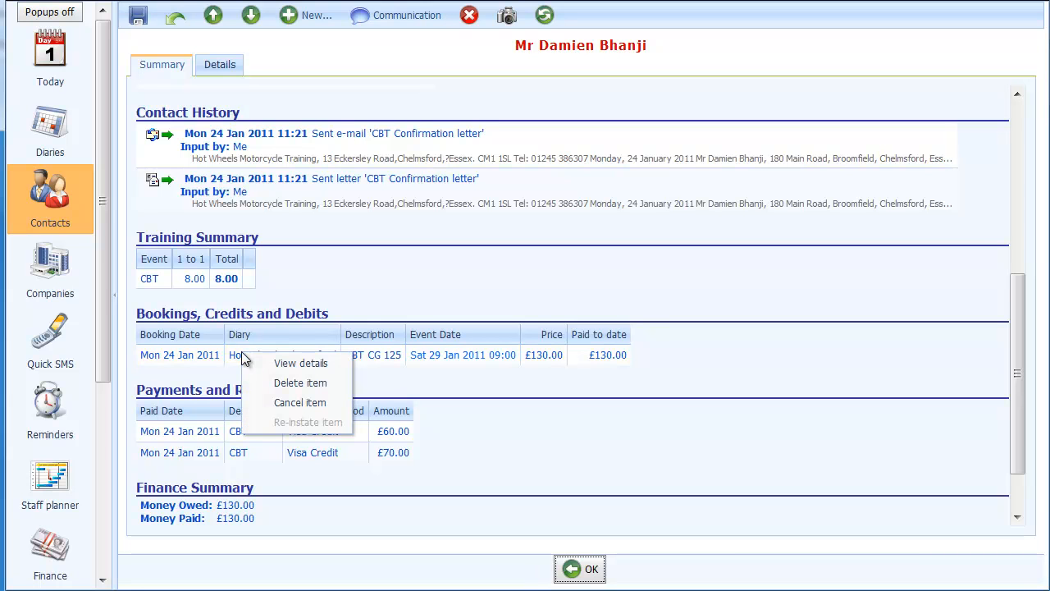
click(293, 403)
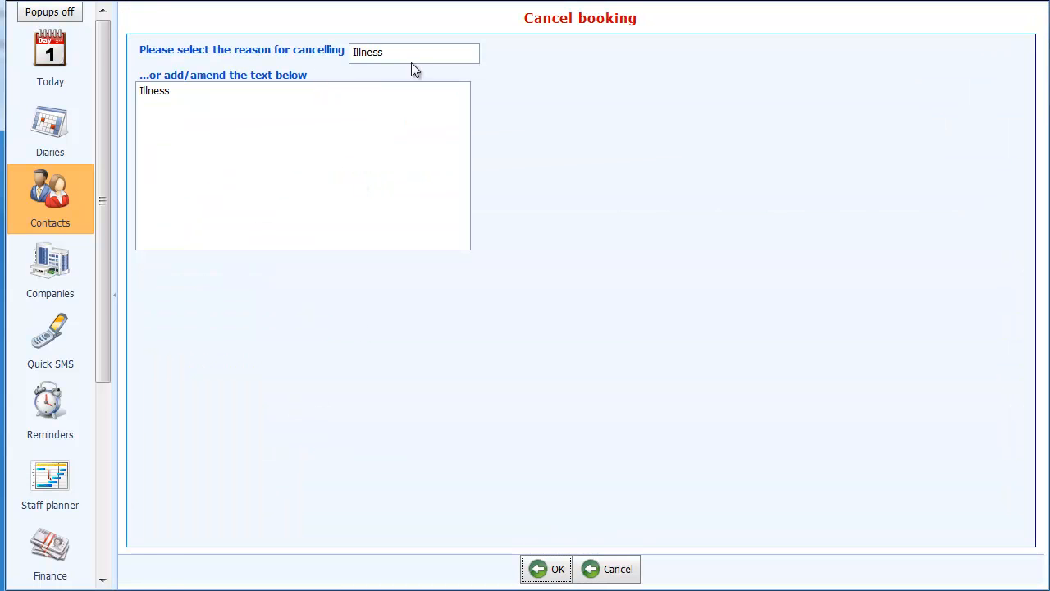
click(468, 53)
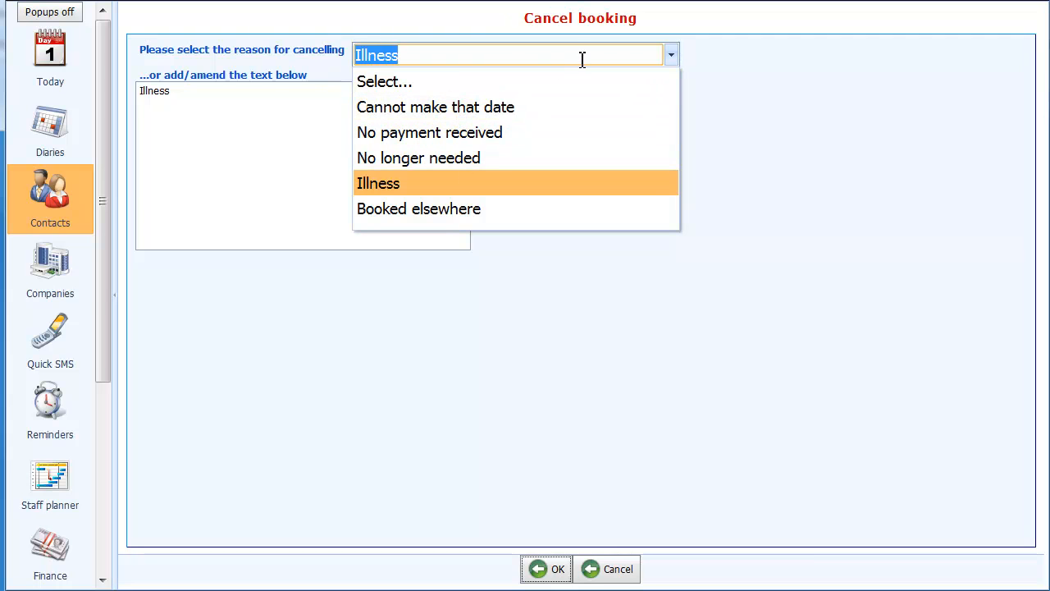
click(428, 182)
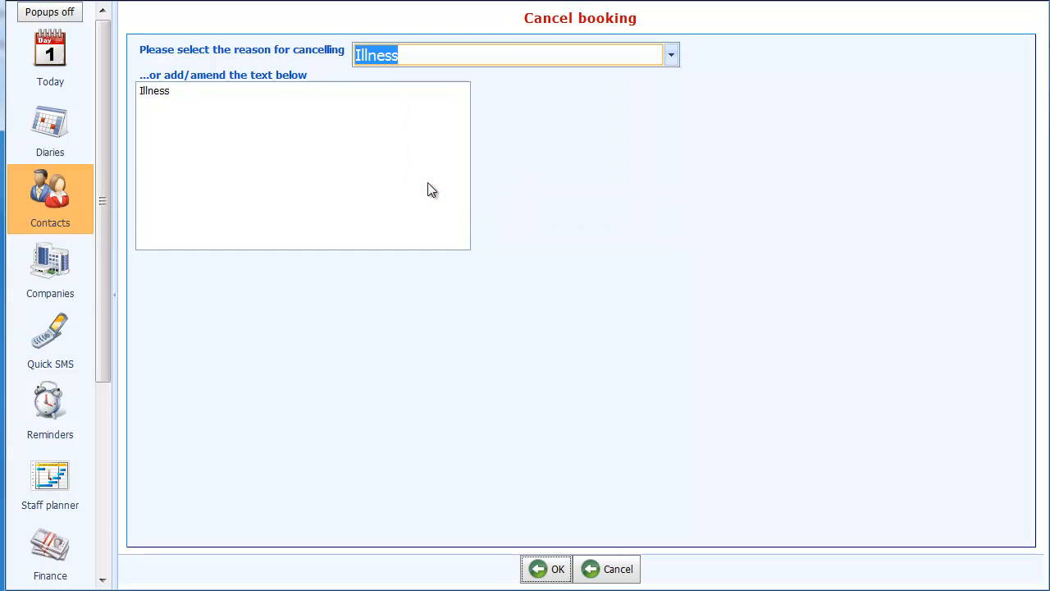
click(270, 95)
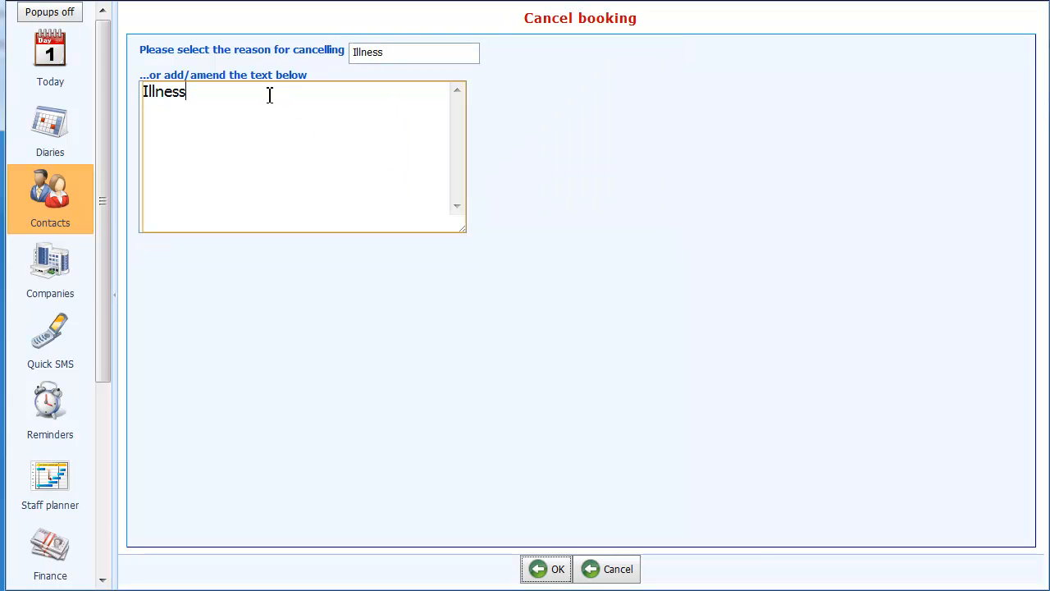
text(. Taken ill unexpectedly)
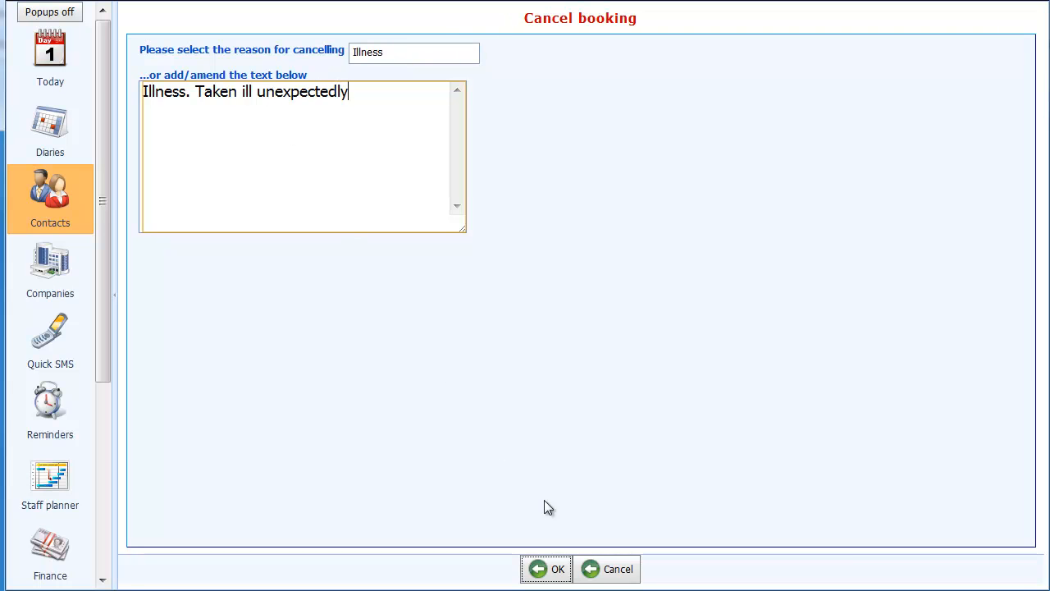
click(546, 569)
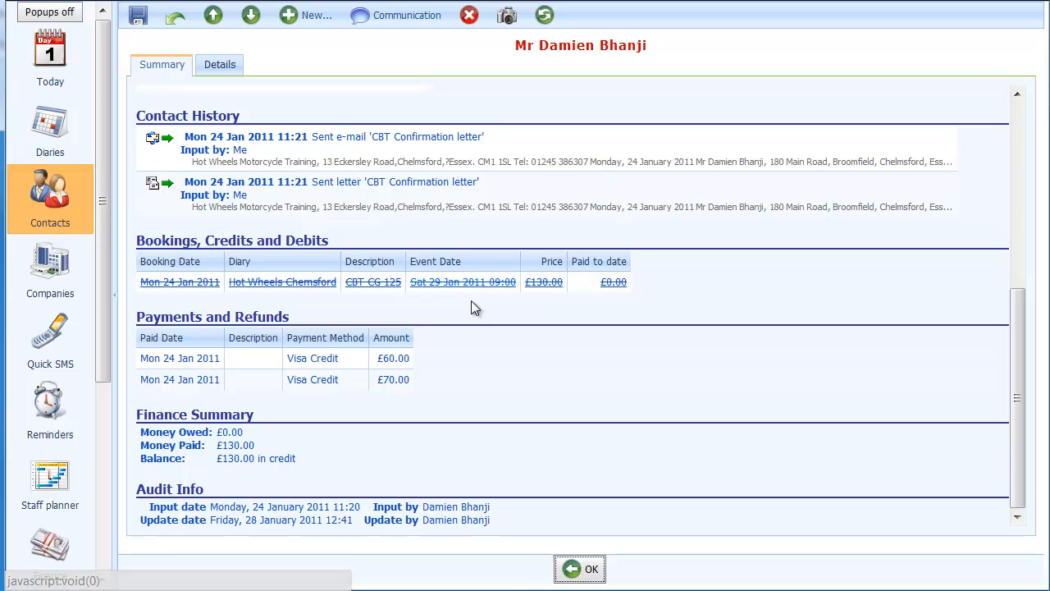
click(182, 282)
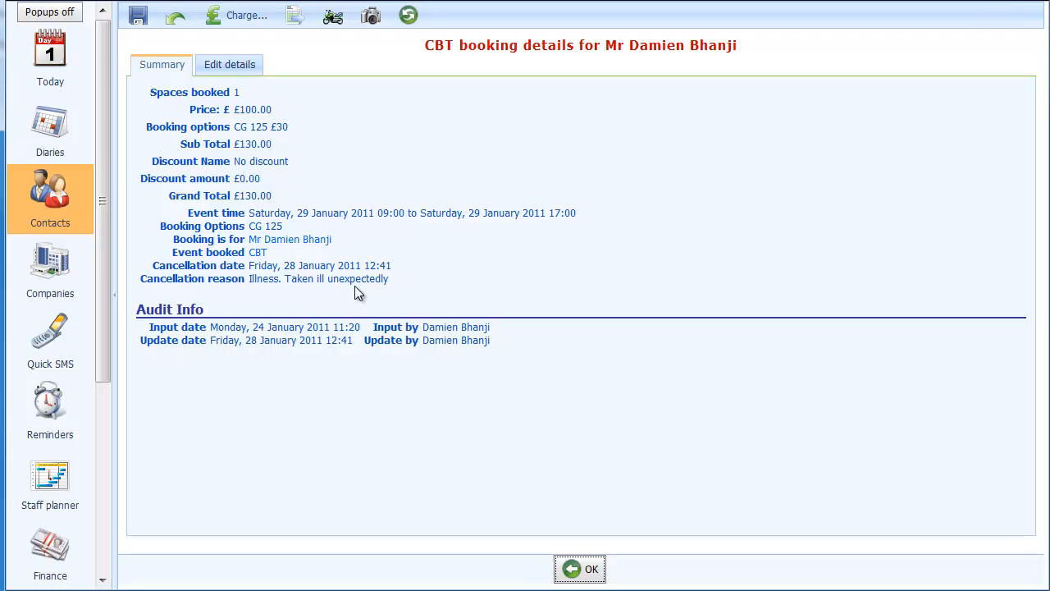
click(598, 577)
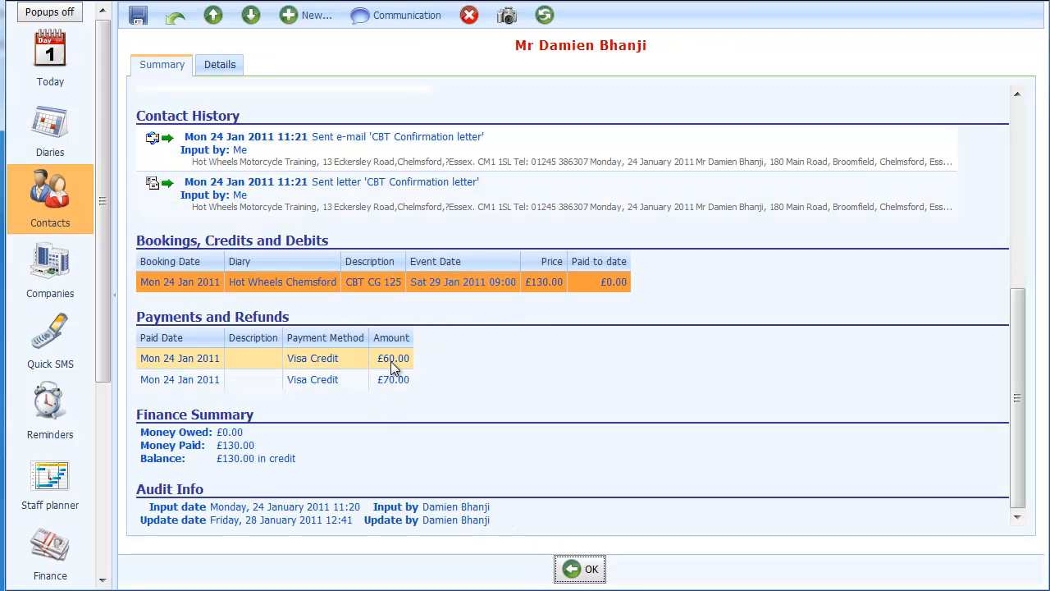